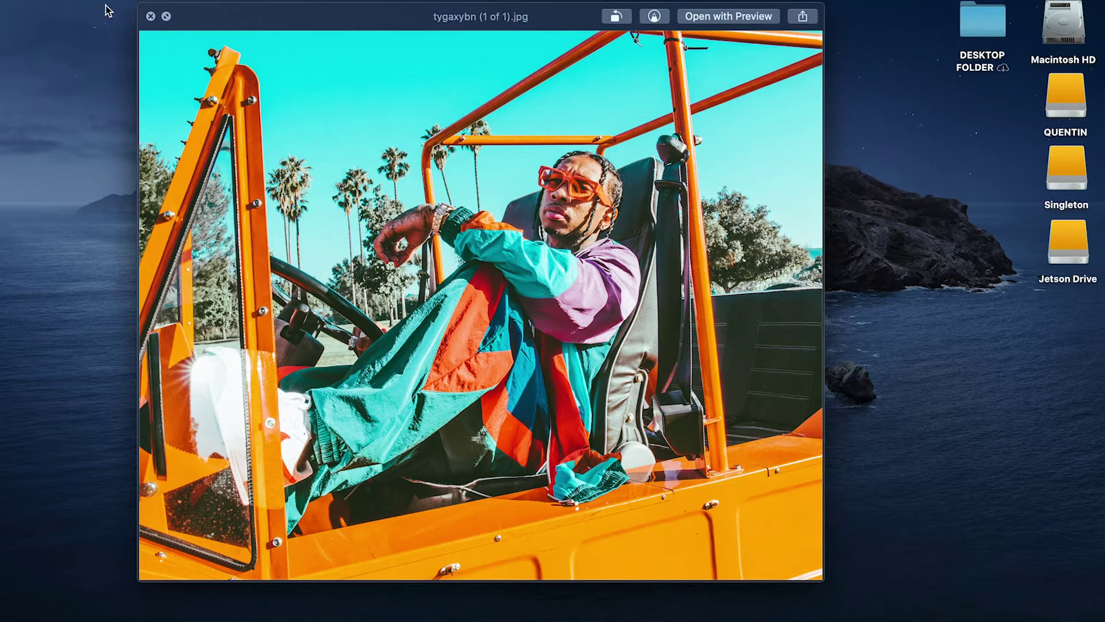
# - Close the Quick Look preview and open tygaxybn (1 of 1).jpg in Photoshop
pyautogui.click(150, 17)
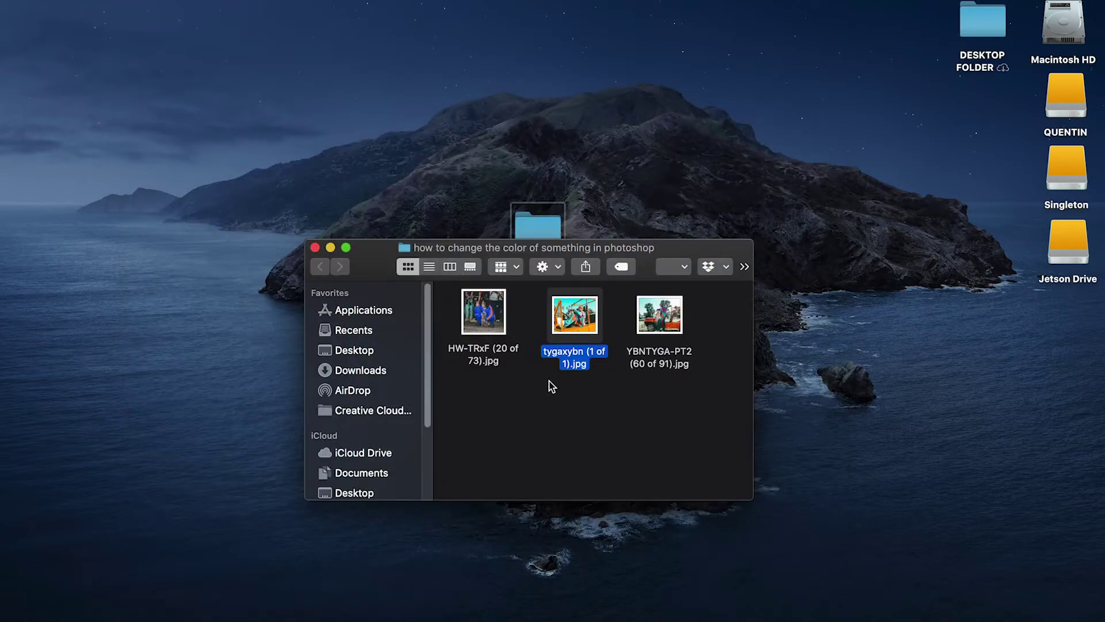
pyautogui.moveTo(572, 336); pyautogui.dragTo(314, 615)
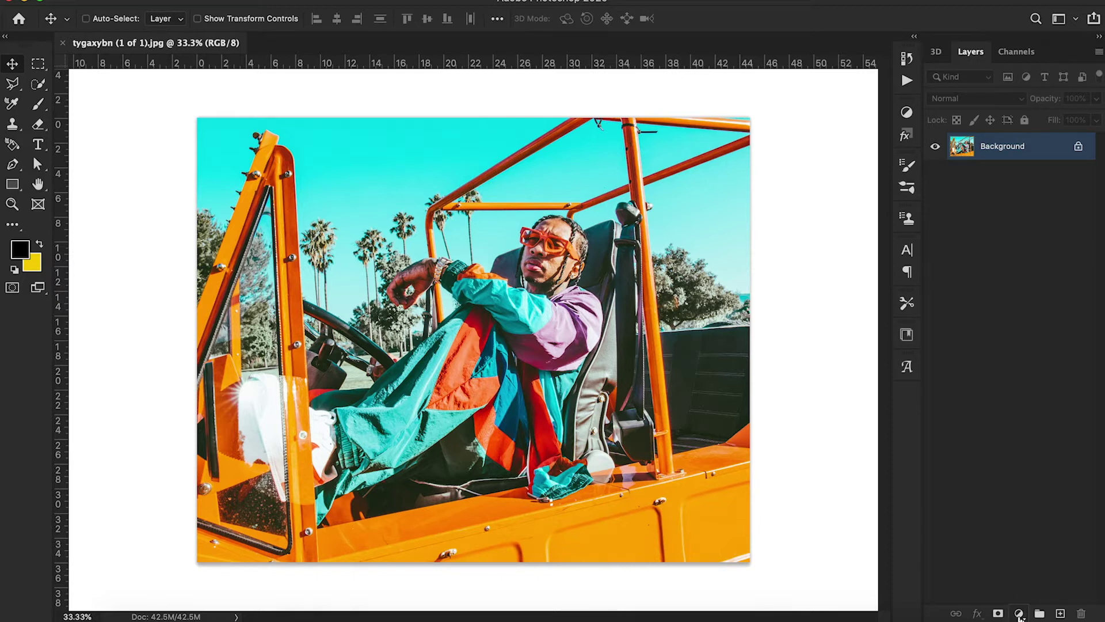
# - Add a Hue/Saturation adjustment layer above the Background, leaving values at 0, and narrow Properties
pyautogui.click(1019, 616)
pyautogui.click(754, 535)
pyautogui.click(1020, 615)
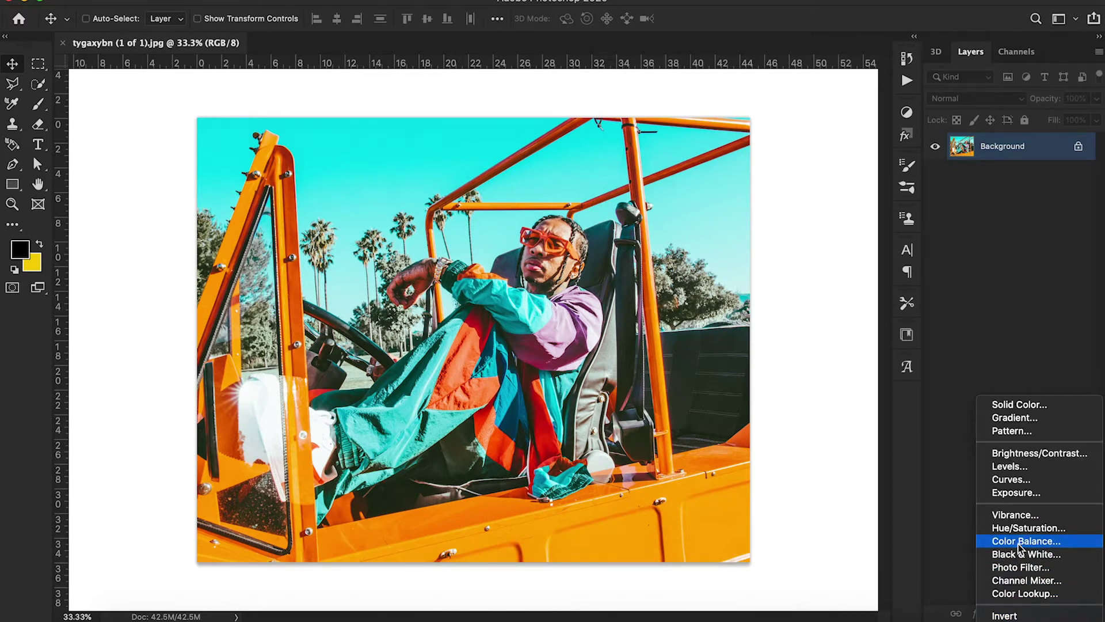
pyautogui.click(1018, 528)
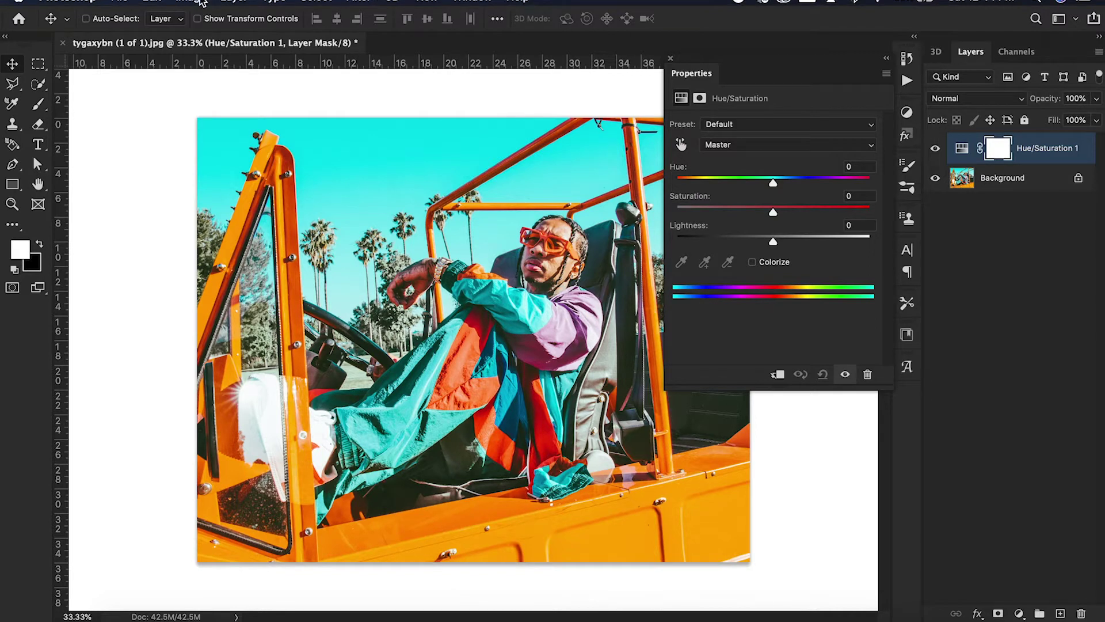
pyautogui.click(196, 2)
pyautogui.moveTo(216, 39)
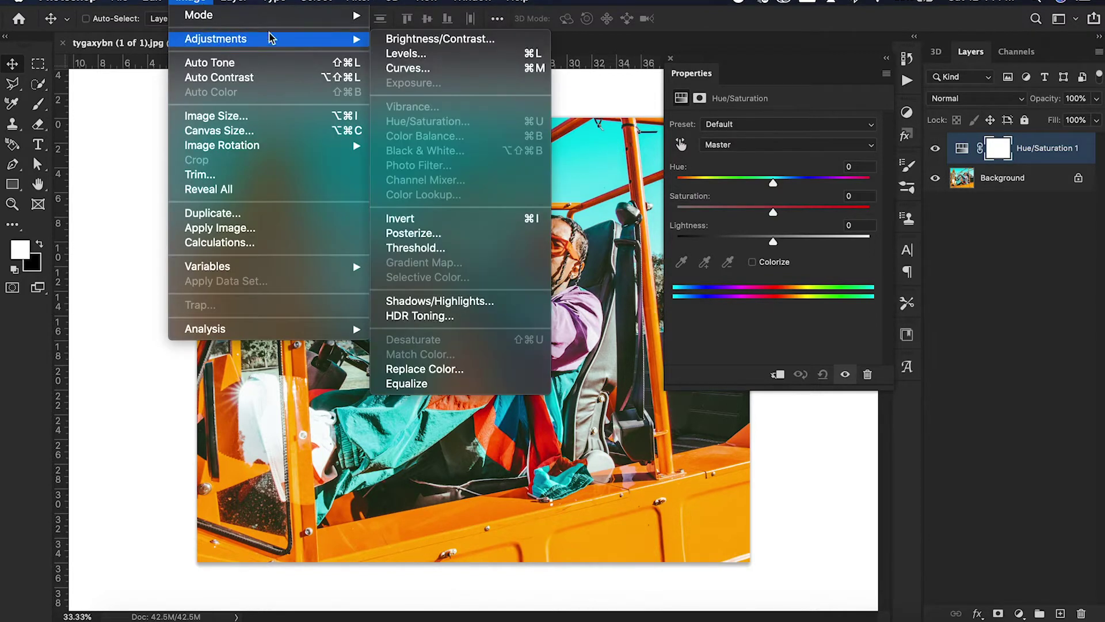
pyautogui.click(129, 208)
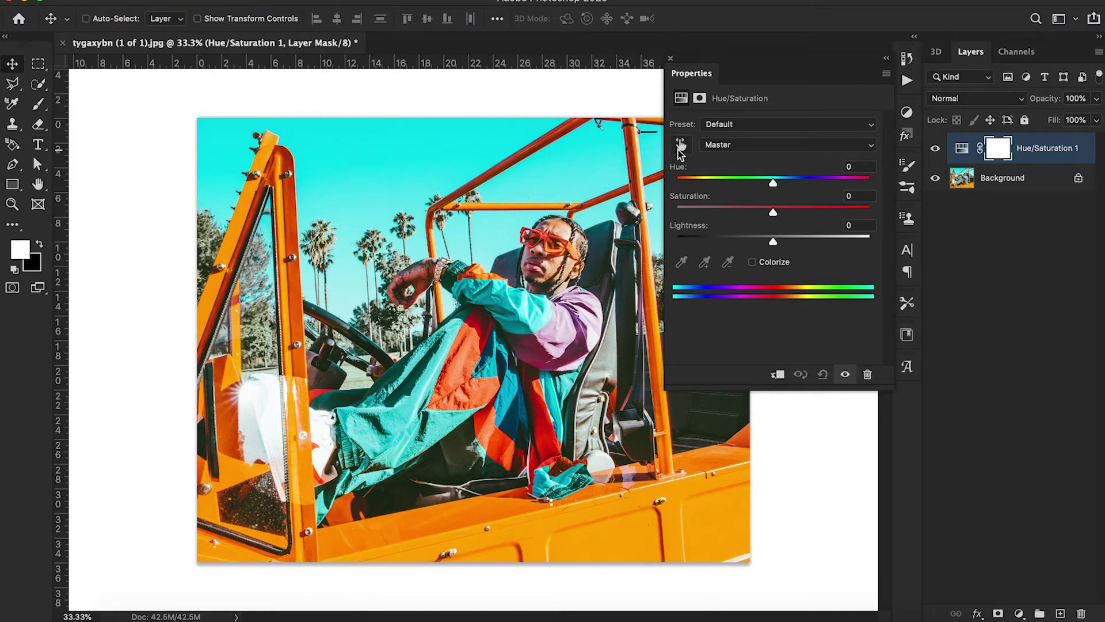
pyautogui.moveTo(664, 187); pyautogui.dragTo(710, 185)
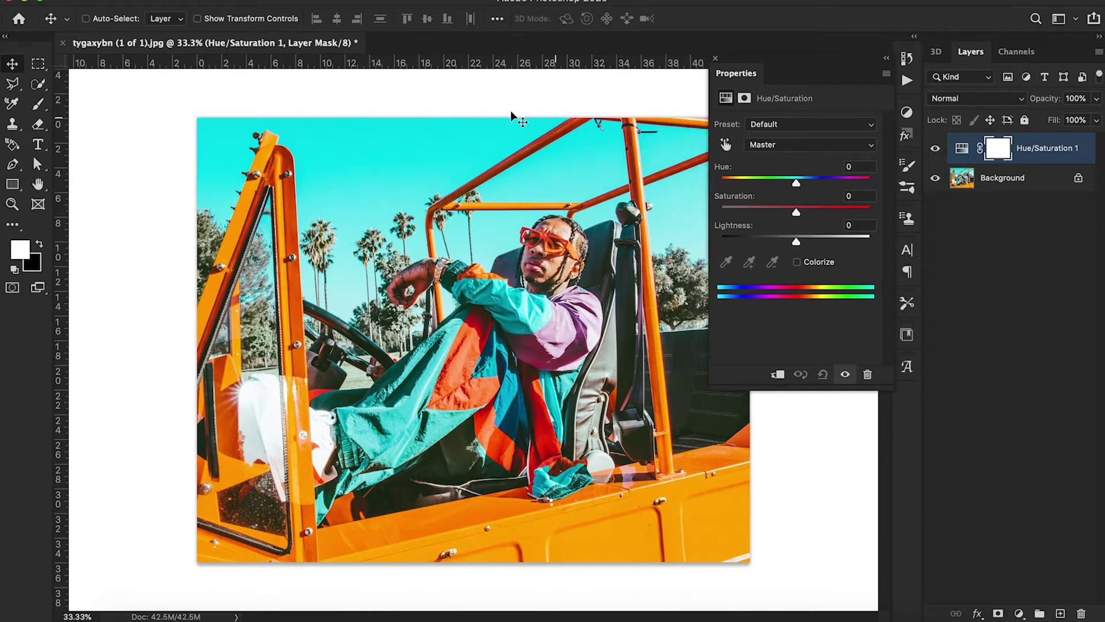
# - Sample the sky to target Cyans and set Hue +89, Saturation -29, Lightness +29
pyautogui.click(725, 146)
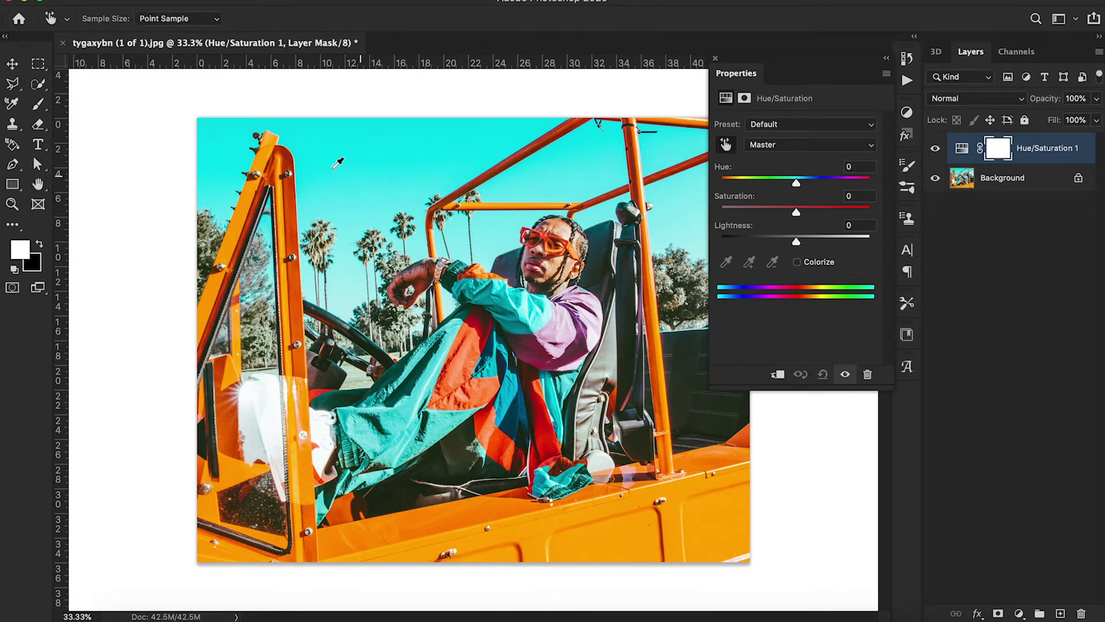
pyautogui.click(361, 170)
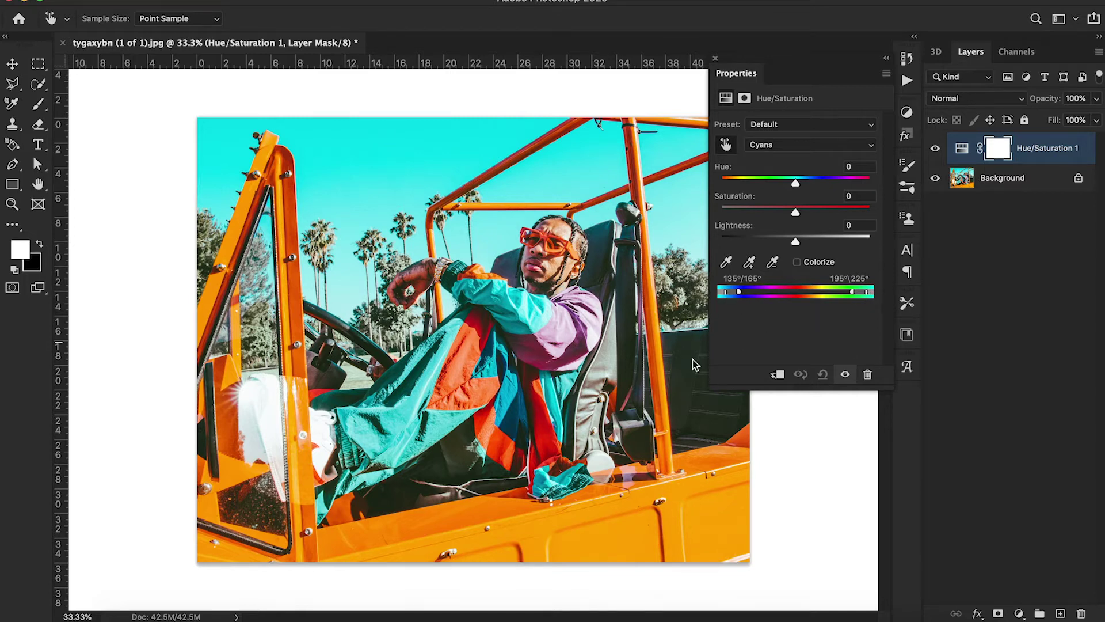
pyautogui.hotkey('alt', '4')
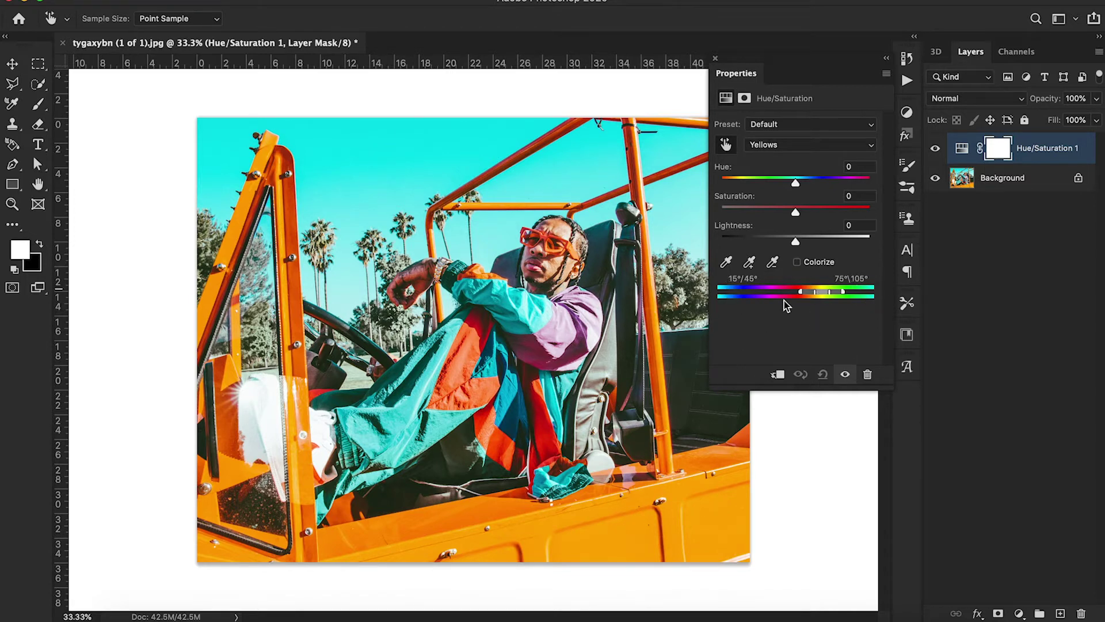
pyautogui.click(563, 331)
pyautogui.click(365, 160)
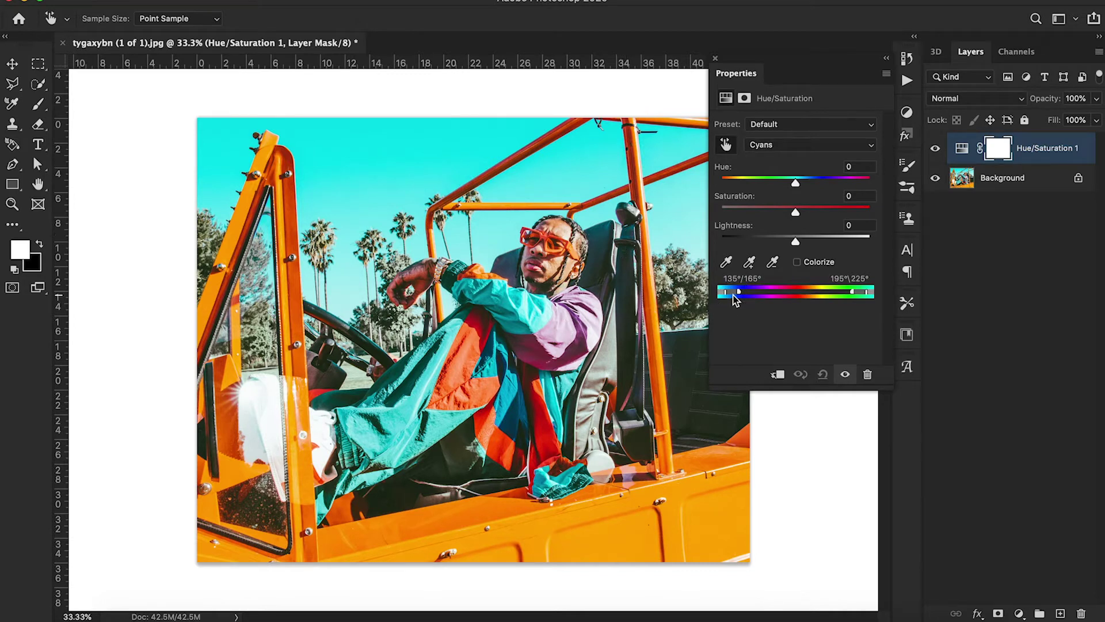
pyautogui.moveTo(732, 293); pyautogui.dragTo(731, 292)
pyautogui.moveTo(796, 184); pyautogui.dragTo(818, 239)
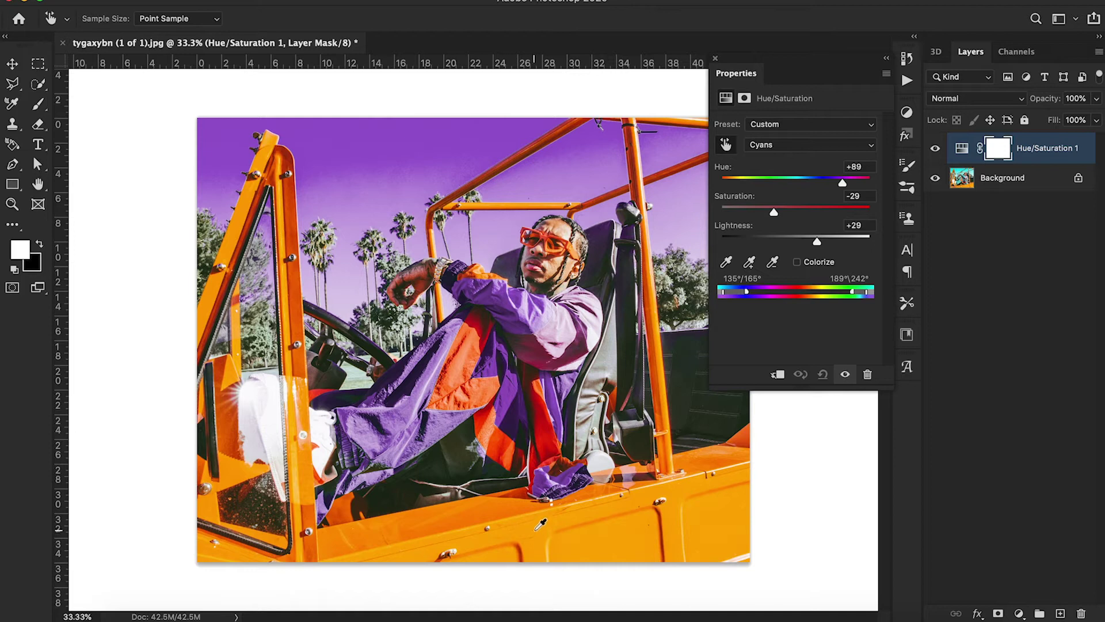
# - Adjust the Cyans range sliders to 69°/165°–175°/249°, keeping the car frame orange
pyautogui.moveTo(730, 293); pyautogui.dragTo(723, 290)
pyautogui.press('super+equal')
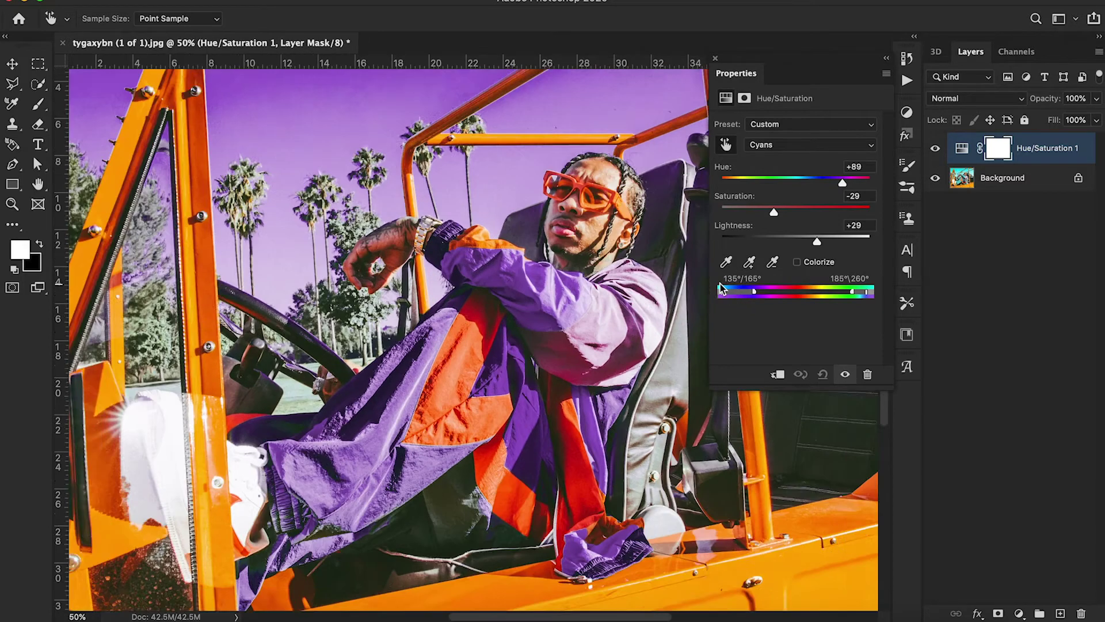
pyautogui.scroll(5, 403, 334)
pyautogui.hscroll(4, 403, 334)
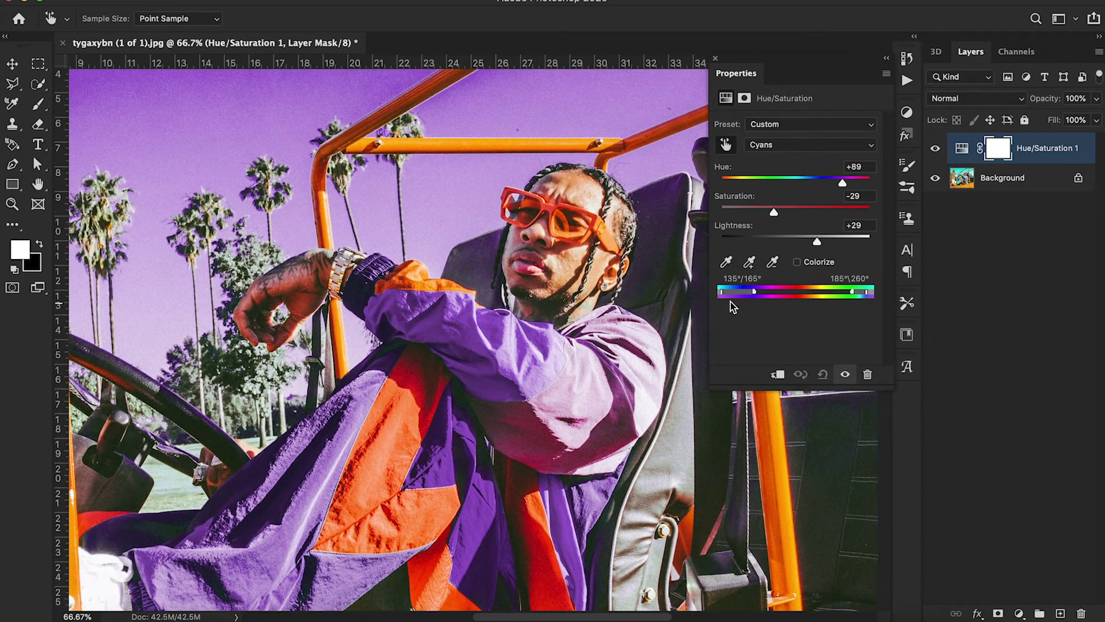
pyautogui.moveTo(724, 296)
pyautogui.mouseDown()
pyautogui.moveTo(802, 289)
pyautogui.moveTo(723, 292)
pyautogui.mouseUp()
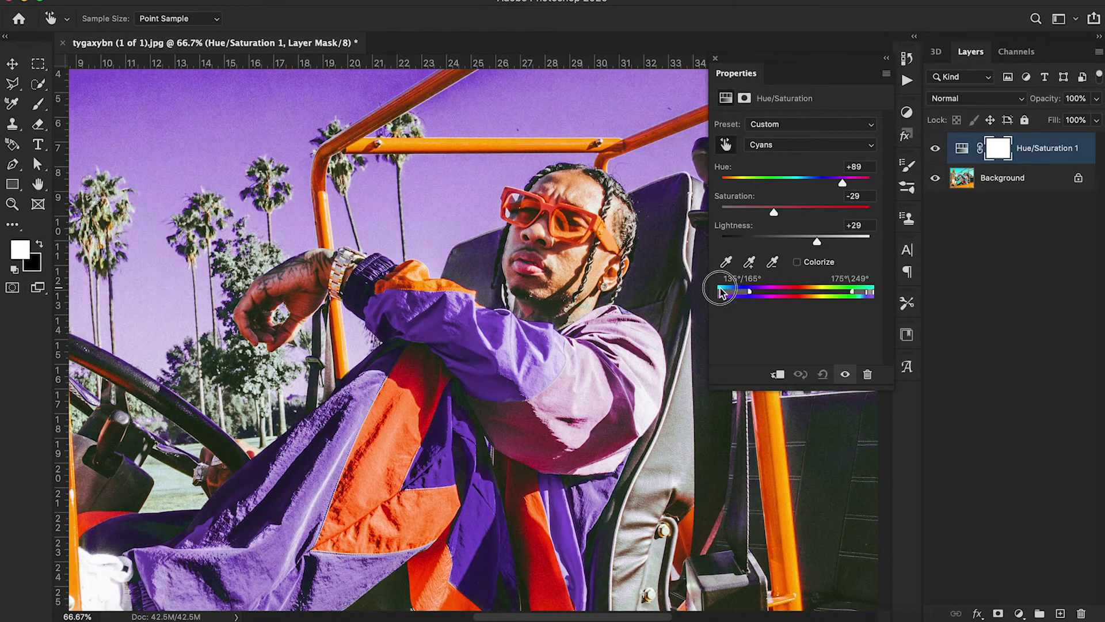
pyautogui.moveTo(853, 291); pyautogui.dragTo(823, 292)
pyautogui.scroll(-2, 519, 284)
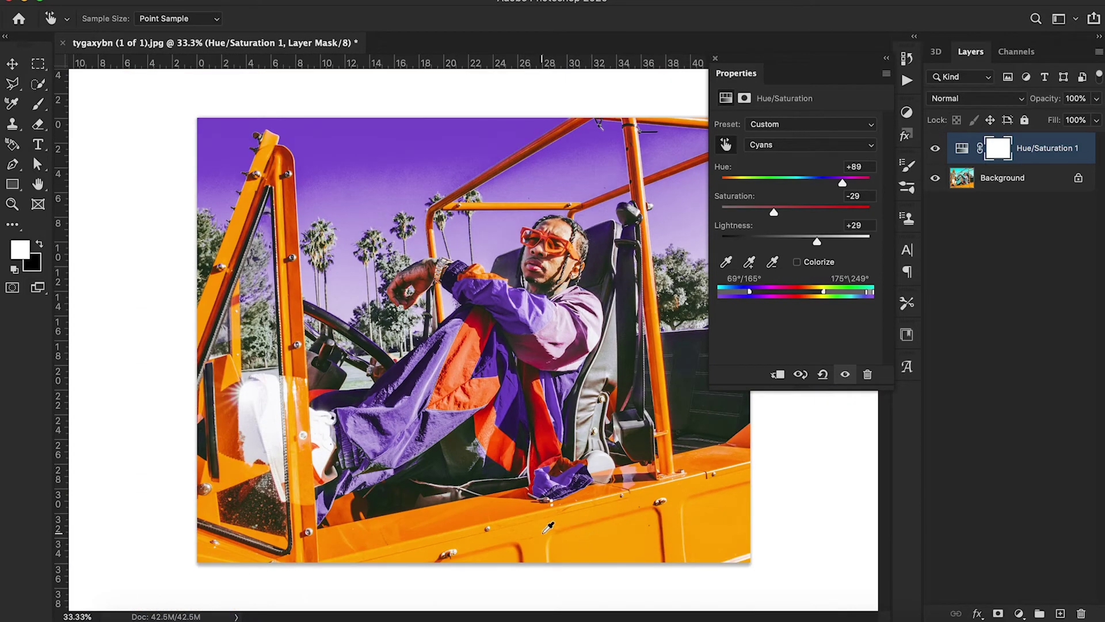
# - Sample the orange truck and set Yellows to Hue +7, Saturation -40, Lightness +99
pyautogui.click(544, 530)
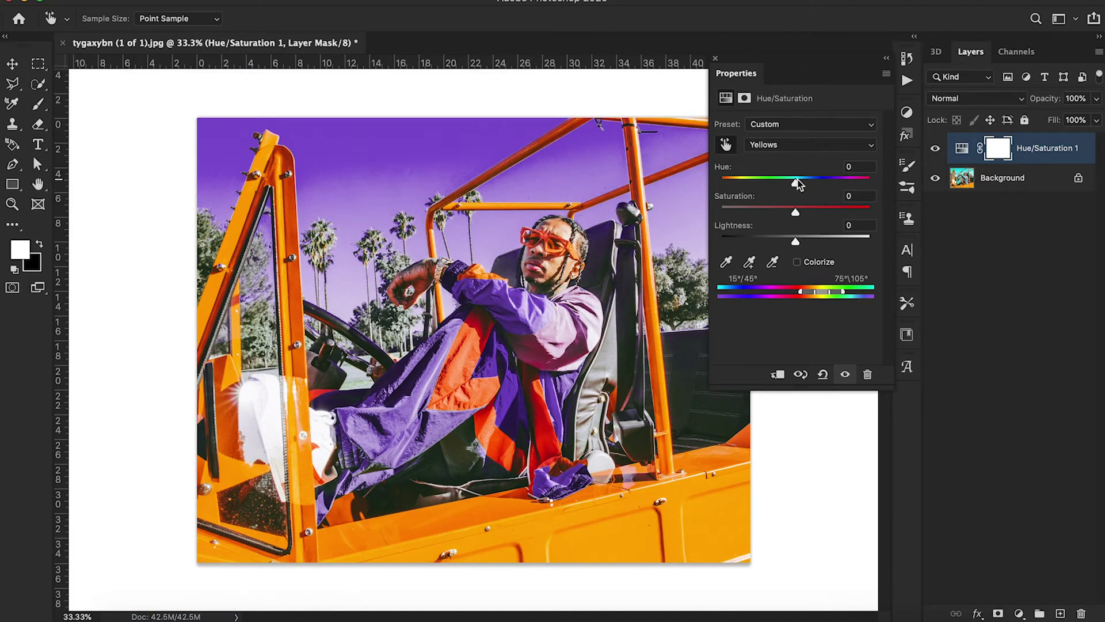
pyautogui.moveTo(796, 184); pyautogui.dragTo(732, 183)
pyautogui.moveTo(795, 213); pyautogui.dragTo(801, 183)
pyautogui.moveTo(758, 214); pyautogui.dragTo(873, 238)
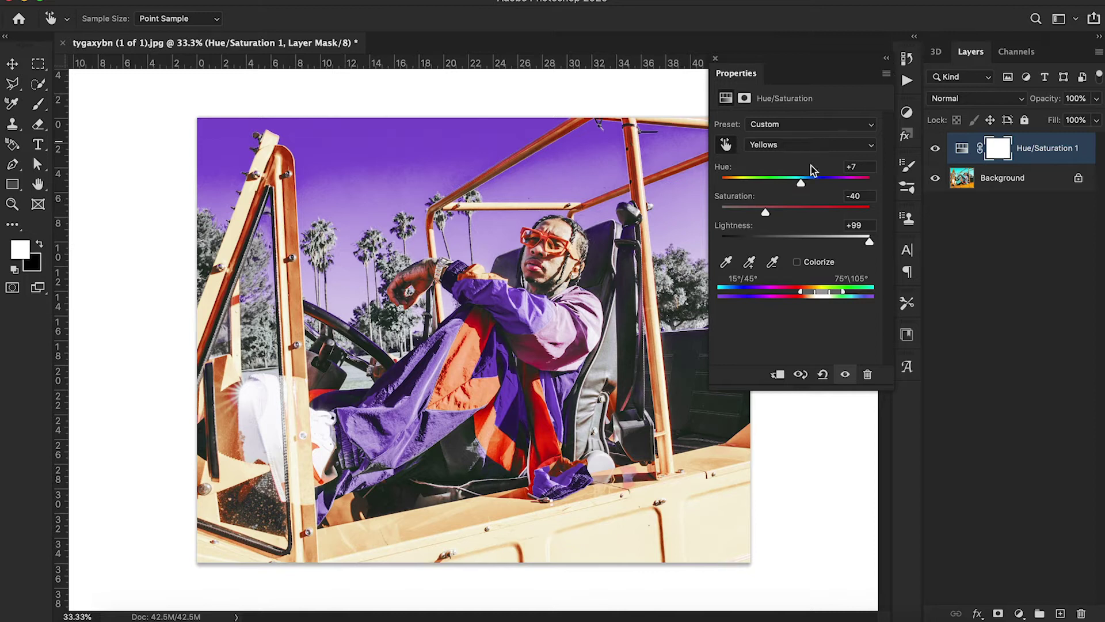
pyautogui.moveTo(708, 388); pyautogui.dragTo(773, 217)
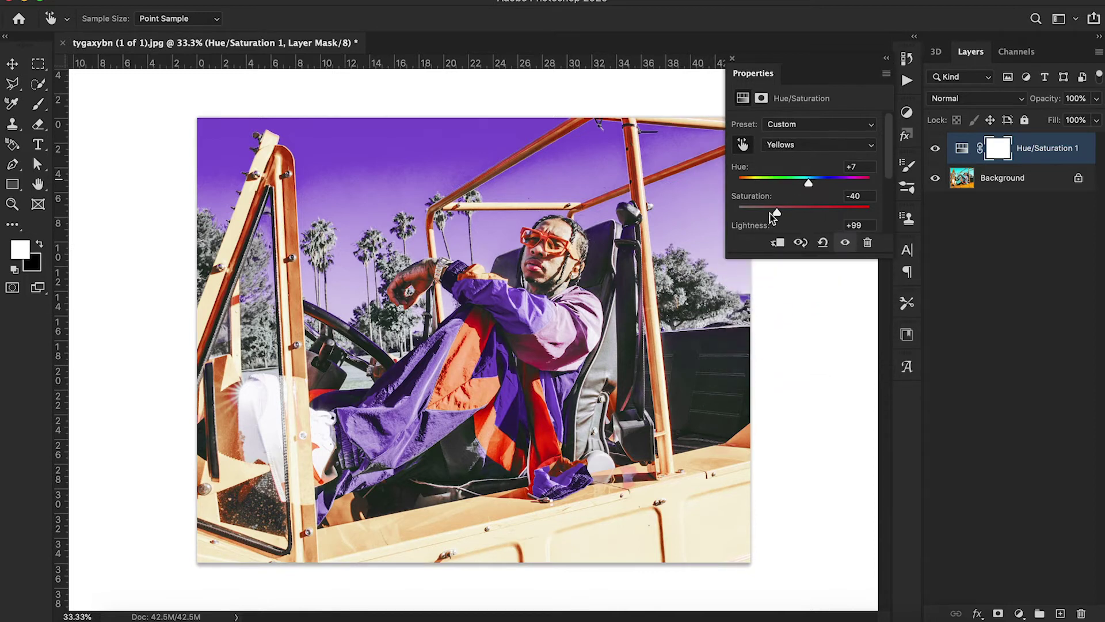
# - Switch to a black Brush on the adjustment mask, undoing a stray stroke in the sky
pyautogui.click(542, 329)
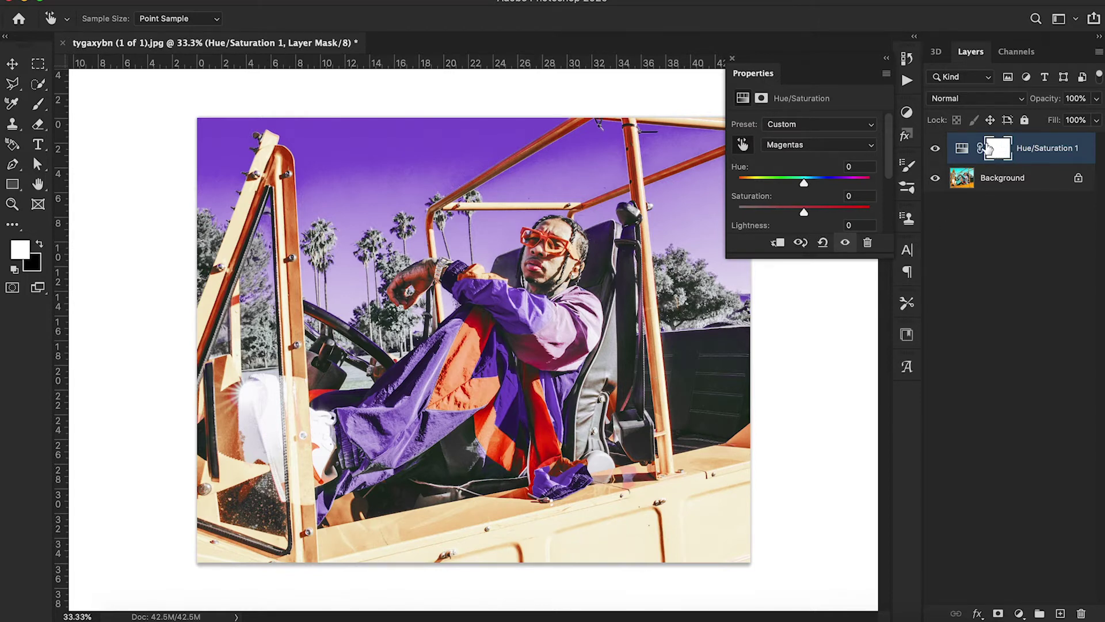
pyautogui.press('b')
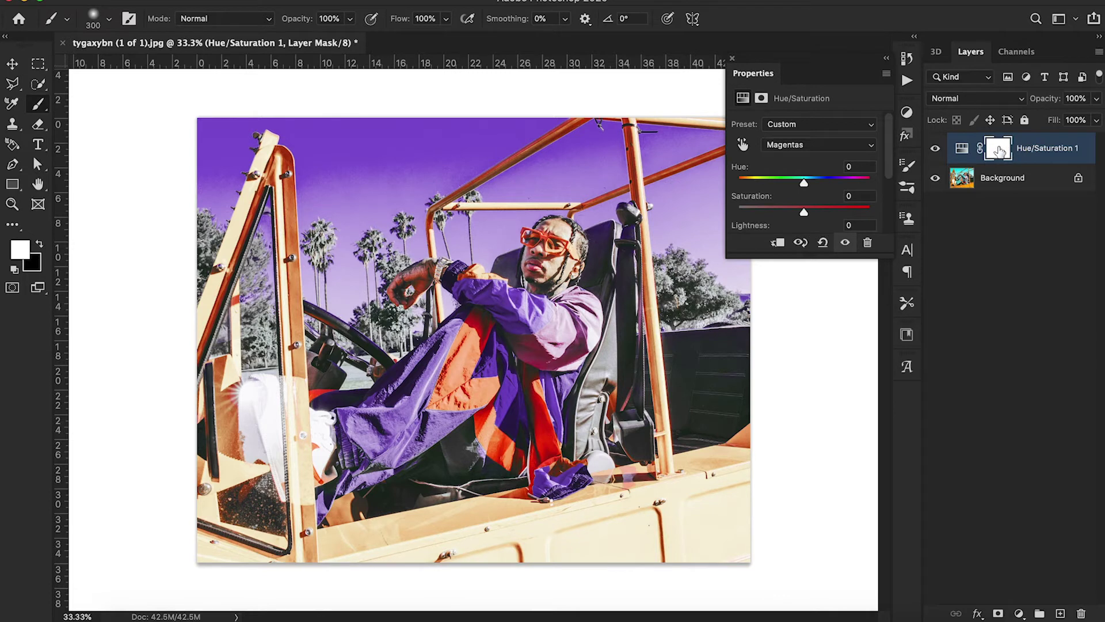
pyautogui.click(43, 244)
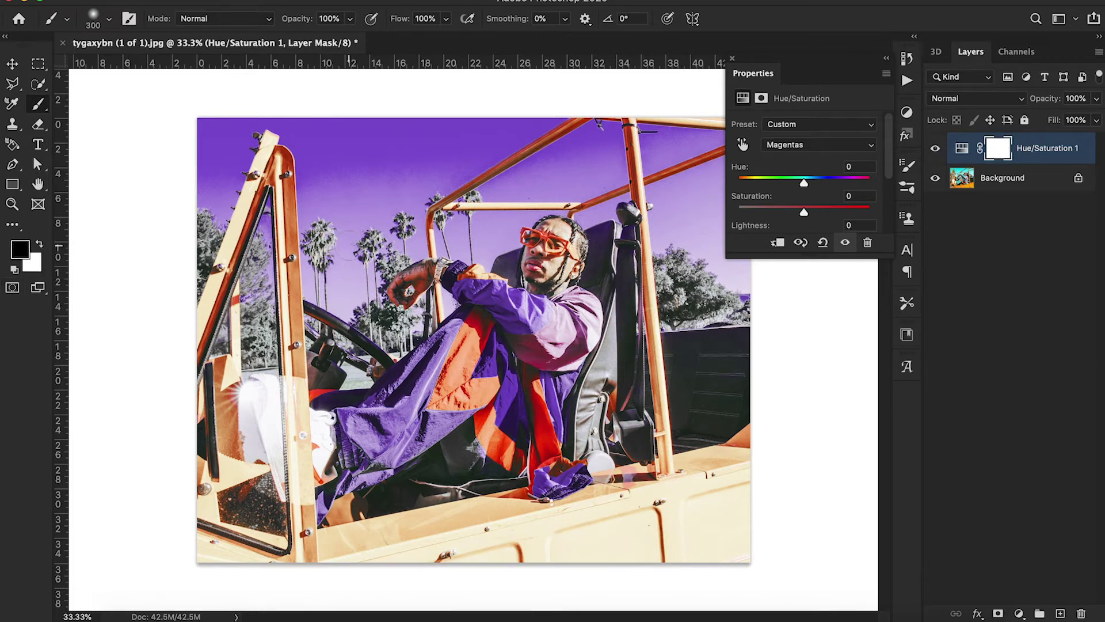
pyautogui.moveTo(381, 156); pyautogui.dragTo(377, 190)
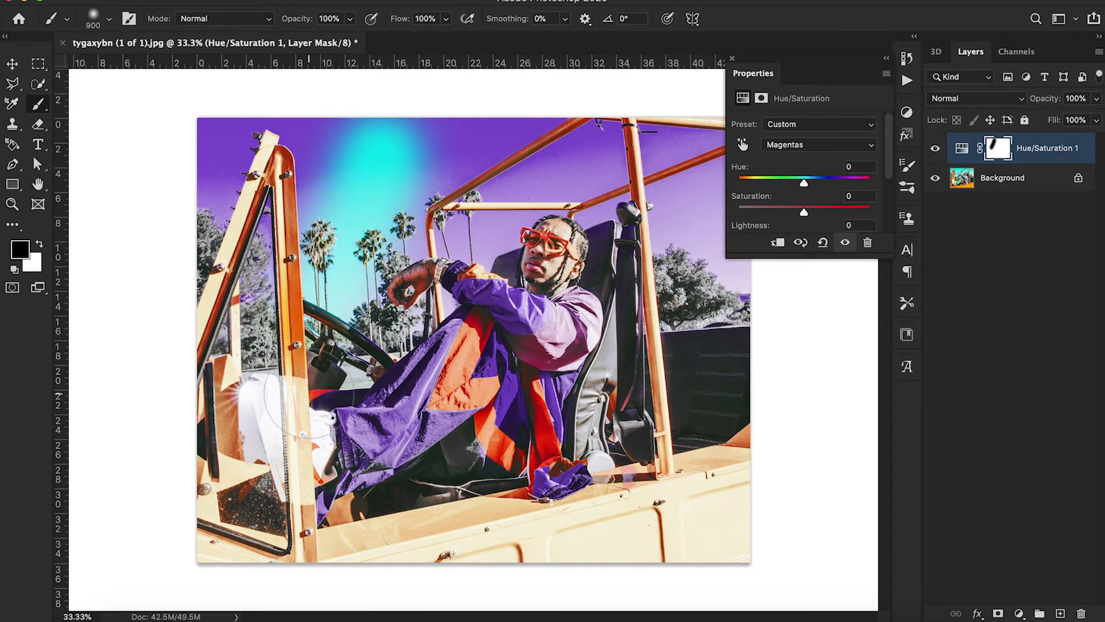
pyautogui.hotkey('ctrl', 'z')
# - Paint the mask over the man's jacket to restore its teal, orange and blue colours
pyautogui.moveTo(552, 311)
pyautogui.mouseDown()
pyautogui.moveTo(426, 414)
pyautogui.moveTo(435, 401)
pyautogui.moveTo(217, 464)
pyautogui.moveTo(553, 271)
pyautogui.moveTo(511, 352)
pyautogui.moveTo(564, 461)
pyautogui.moveTo(461, 322)
pyautogui.moveTo(634, 397)
pyautogui.mouseUp()
pyautogui.hotkey('ctrl', 'z')
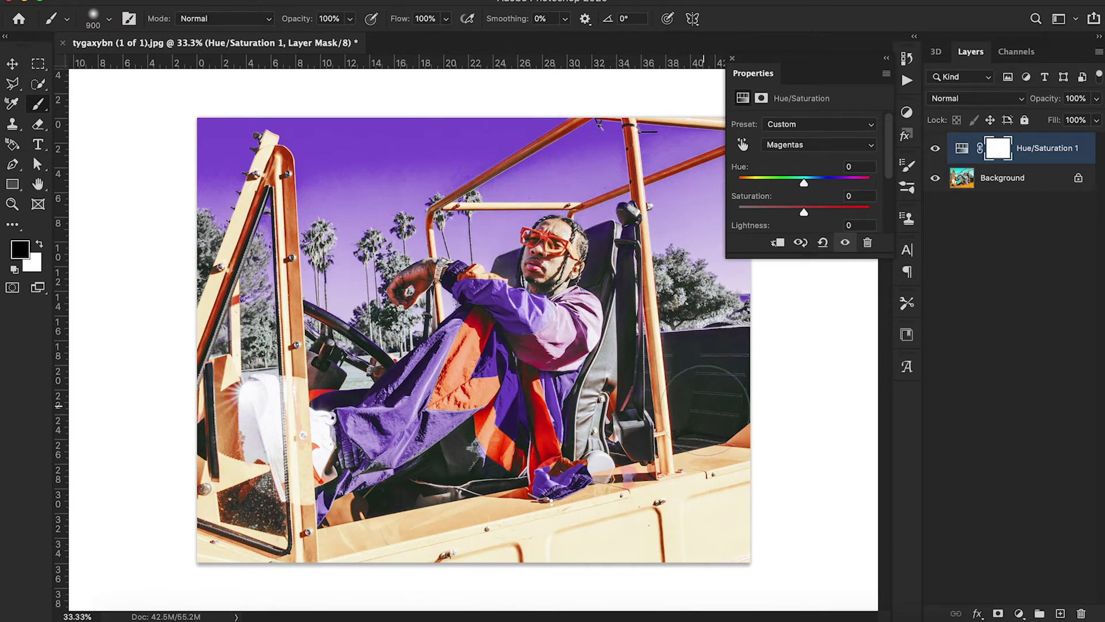
pyautogui.moveTo(715, 382)
pyautogui.mouseDown()
pyautogui.moveTo(649, 474)
pyautogui.moveTo(689, 488)
pyautogui.moveTo(682, 555)
pyautogui.moveTo(780, 546)
pyautogui.mouseUp()
pyautogui.hotkey('ctrl', 'z')
pyautogui.moveTo(377, 141); pyautogui.dragTo(397, 166)
pyautogui.hotkey('ctrl', 'z')
pyautogui.moveTo(397, 423)
pyautogui.mouseDown()
pyautogui.moveTo(378, 444)
pyautogui.moveTo(423, 412)
pyautogui.moveTo(383, 419)
pyautogui.moveTo(445, 382)
pyautogui.moveTo(477, 337)
pyautogui.moveTo(503, 343)
pyautogui.moveTo(484, 432)
pyautogui.moveTo(346, 501)
pyautogui.mouseUp()
pyautogui.press('v')
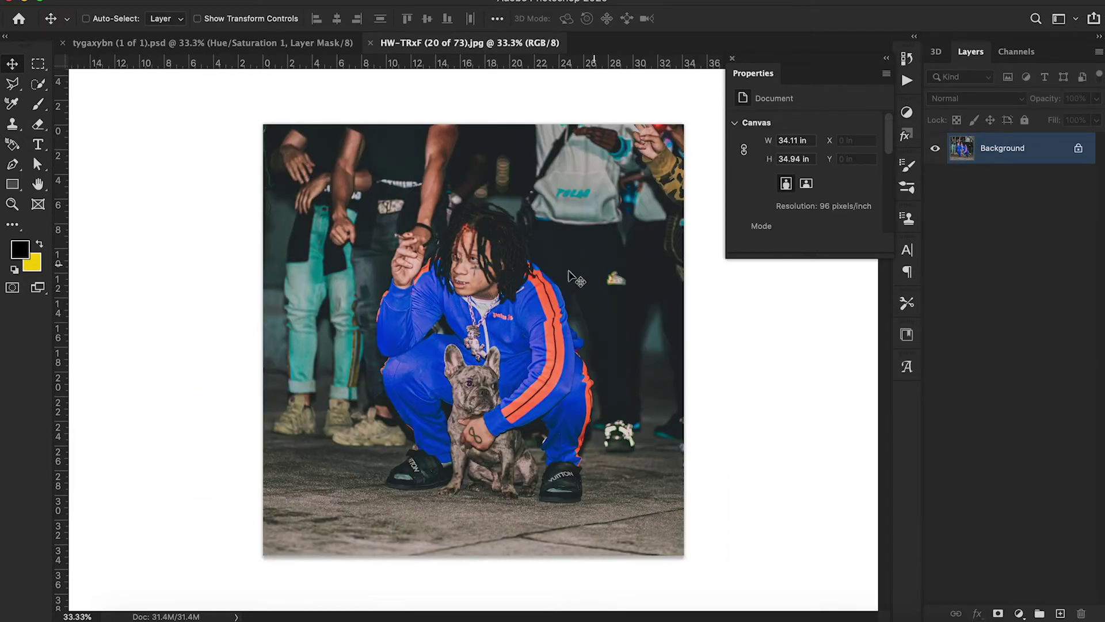
# - On HW-TRxF (20 of 73).jpg, add Hue/Saturation and set Blues to Hue -40, Saturation +10
pyautogui.click(1020, 612)
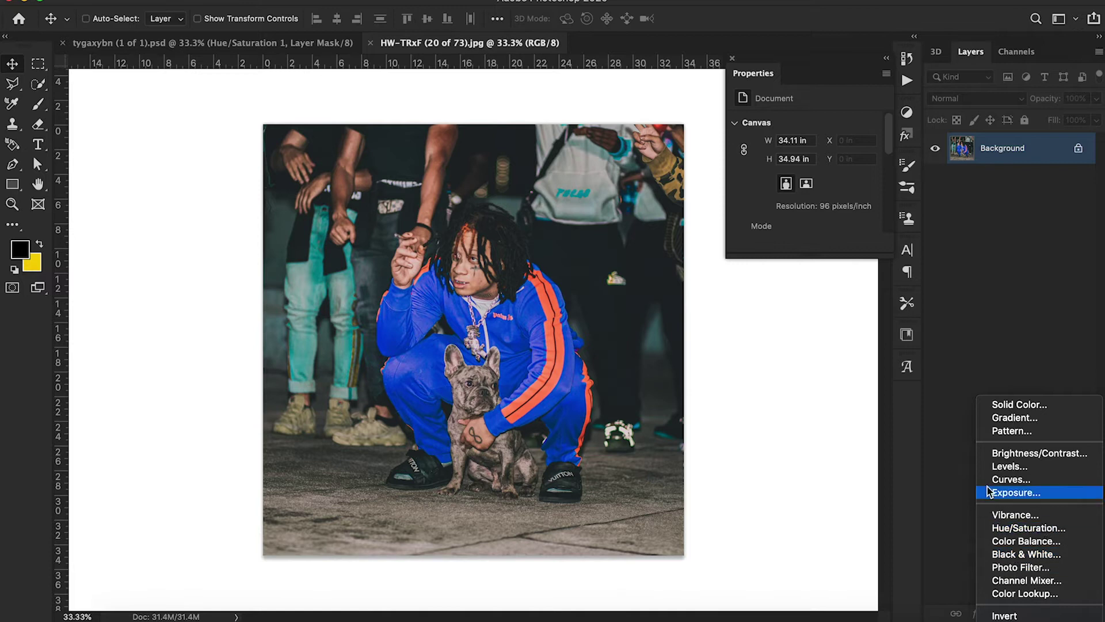
pyautogui.press('Return')
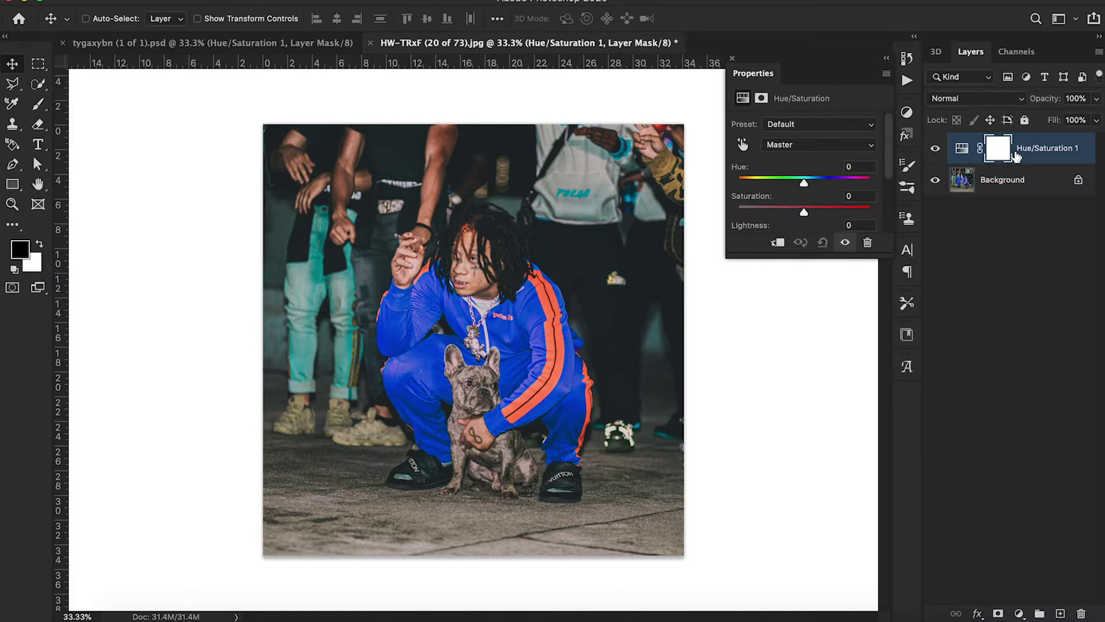
pyautogui.click(743, 145)
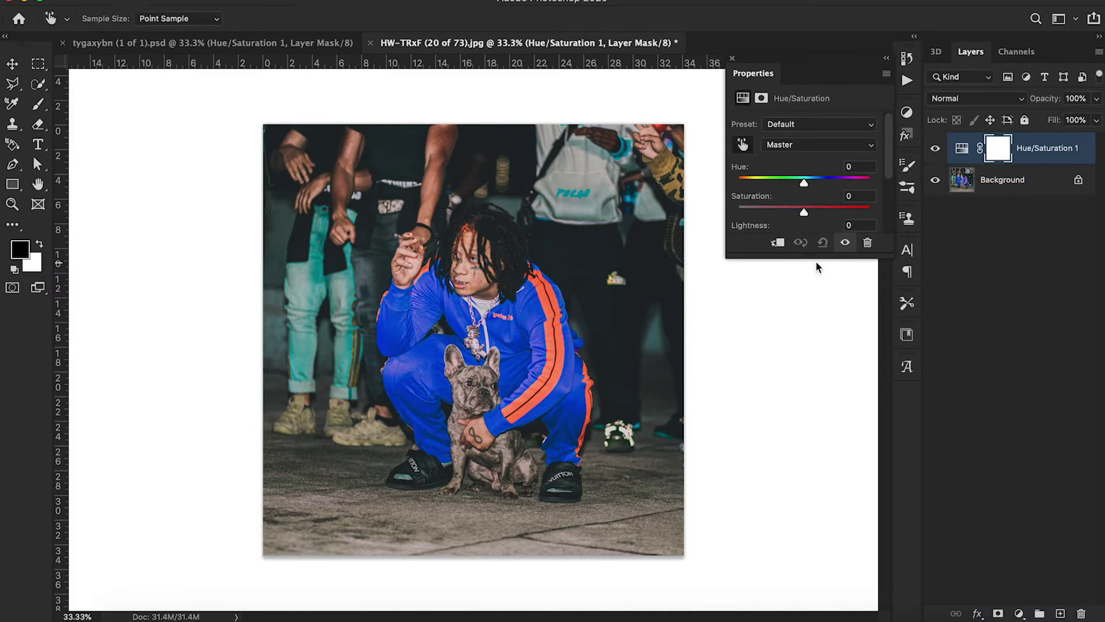
pyautogui.moveTo(817, 256); pyautogui.dragTo(794, 392)
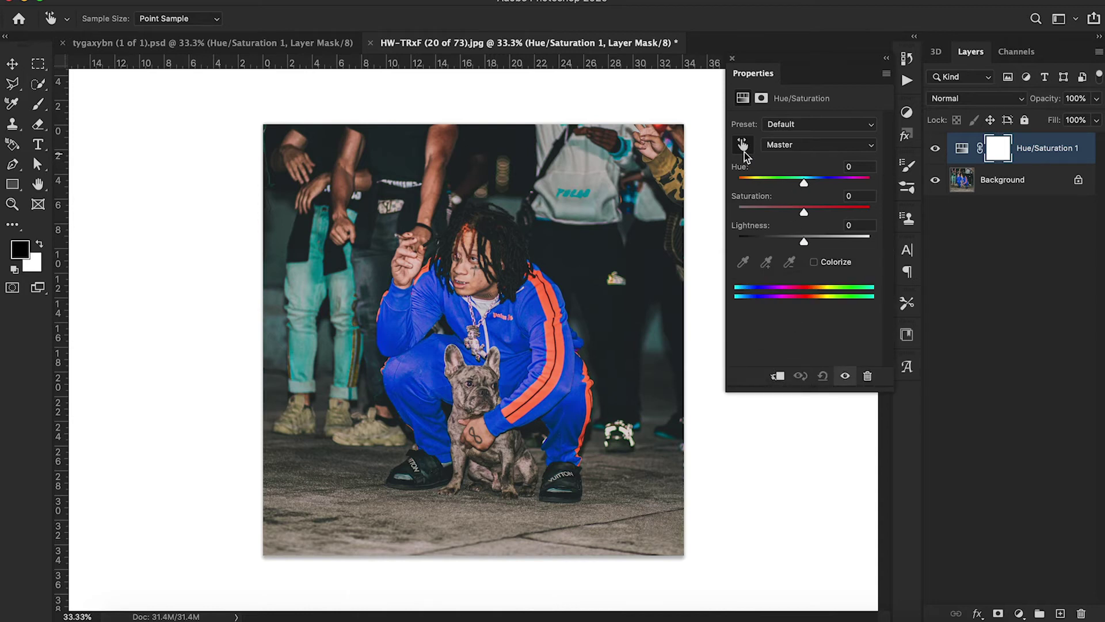
pyautogui.click(508, 330)
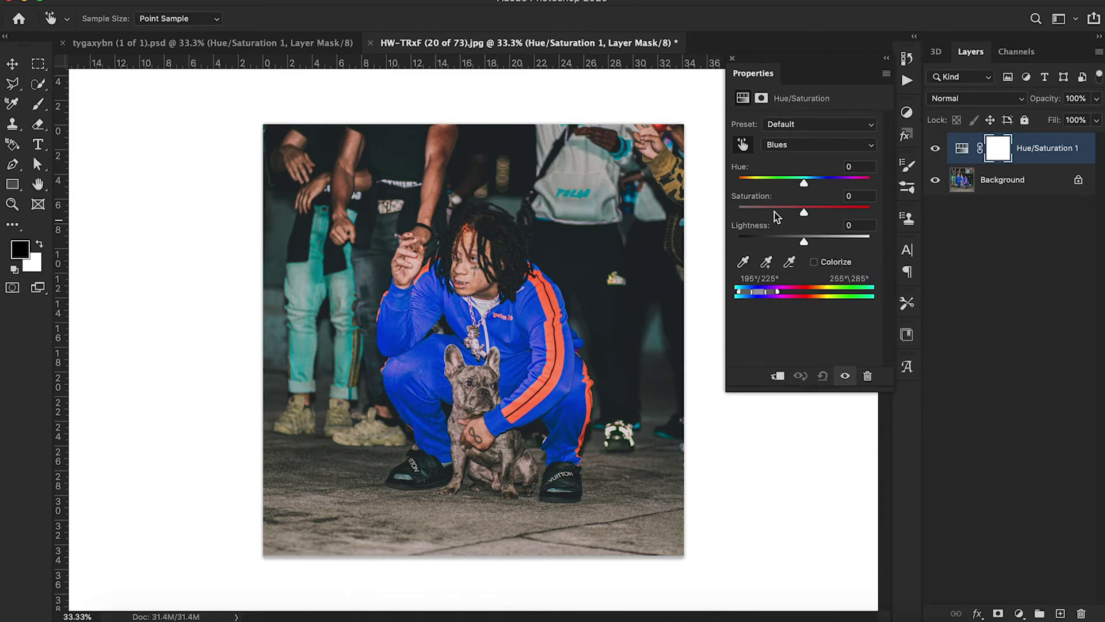
pyautogui.moveTo(802, 184); pyautogui.dragTo(811, 214)
# - Convert the locked Background into an editable layer named Layer 0 and select it
pyautogui.doubleClick(1034, 185)
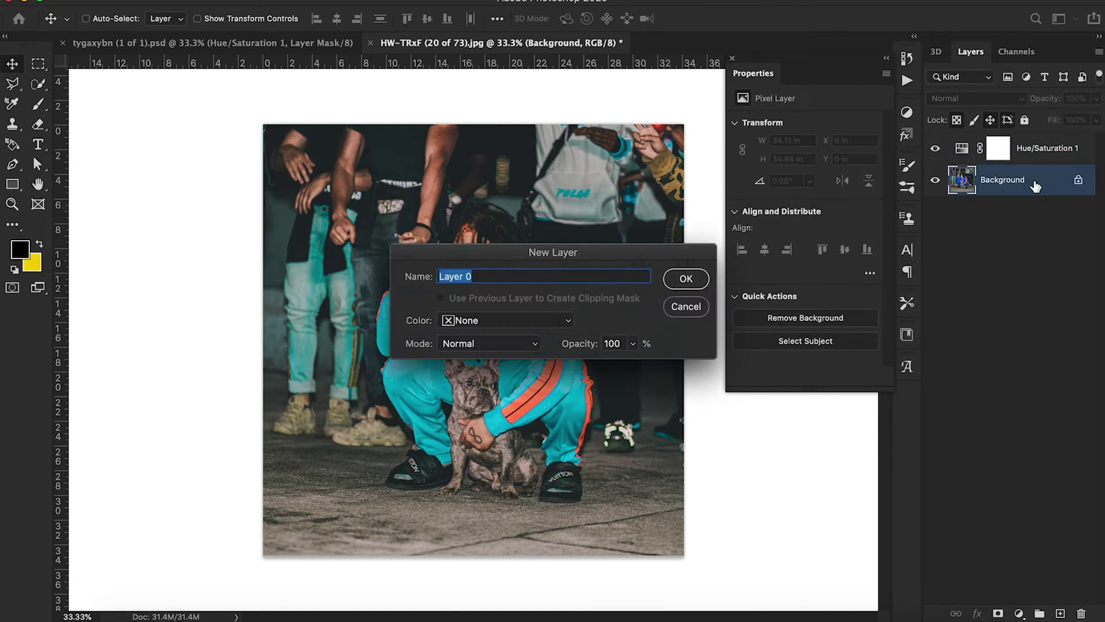
pyautogui.click(681, 277)
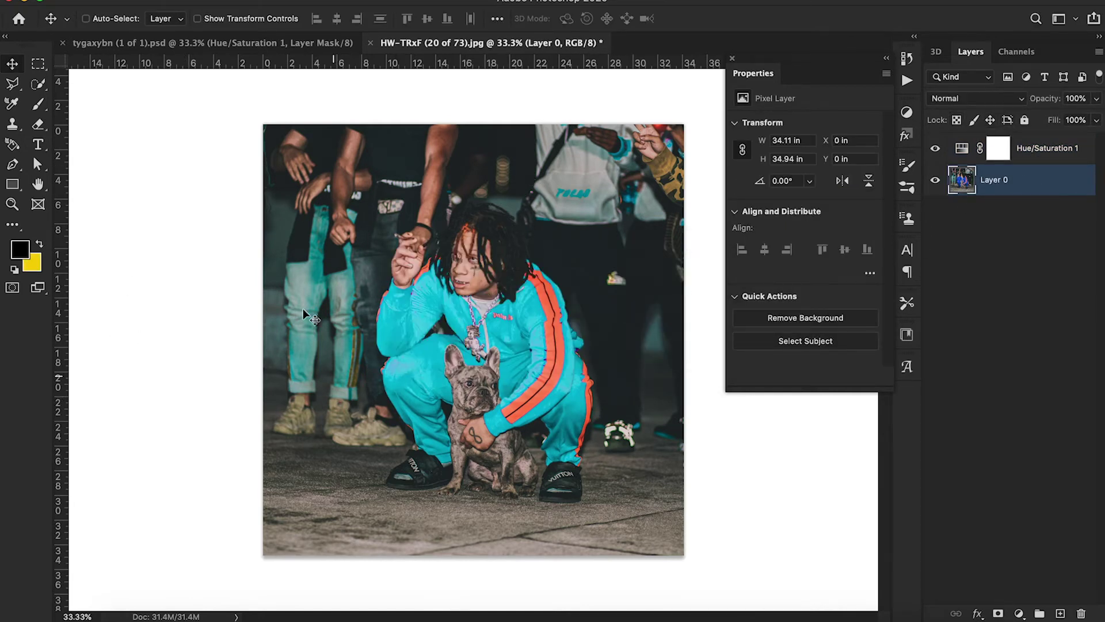
pyautogui.click(997, 151)
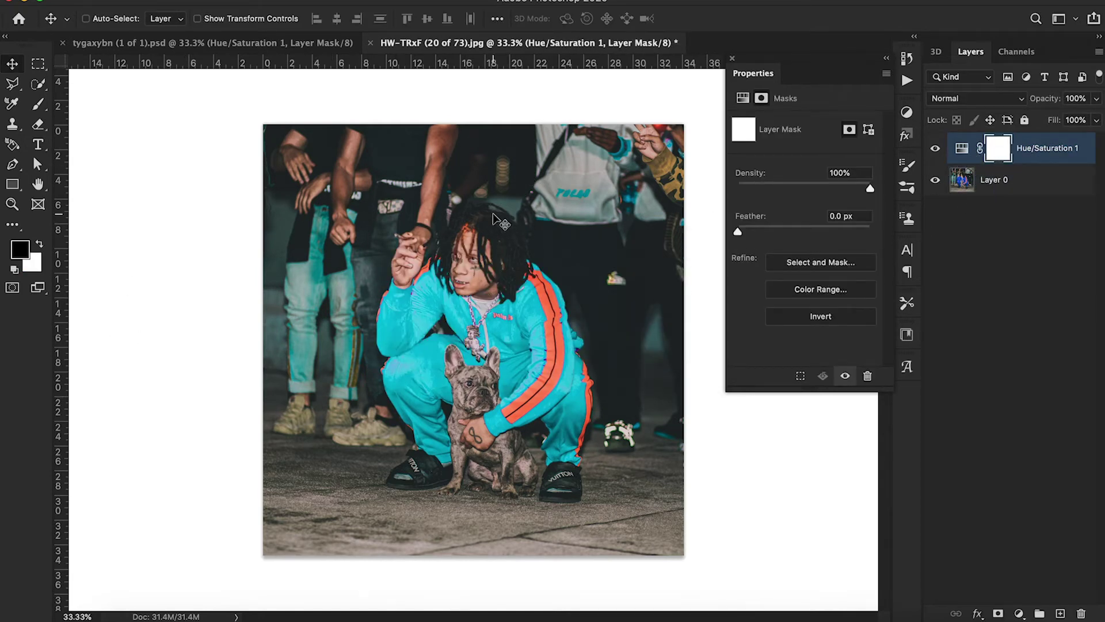
pyautogui.click(1031, 191)
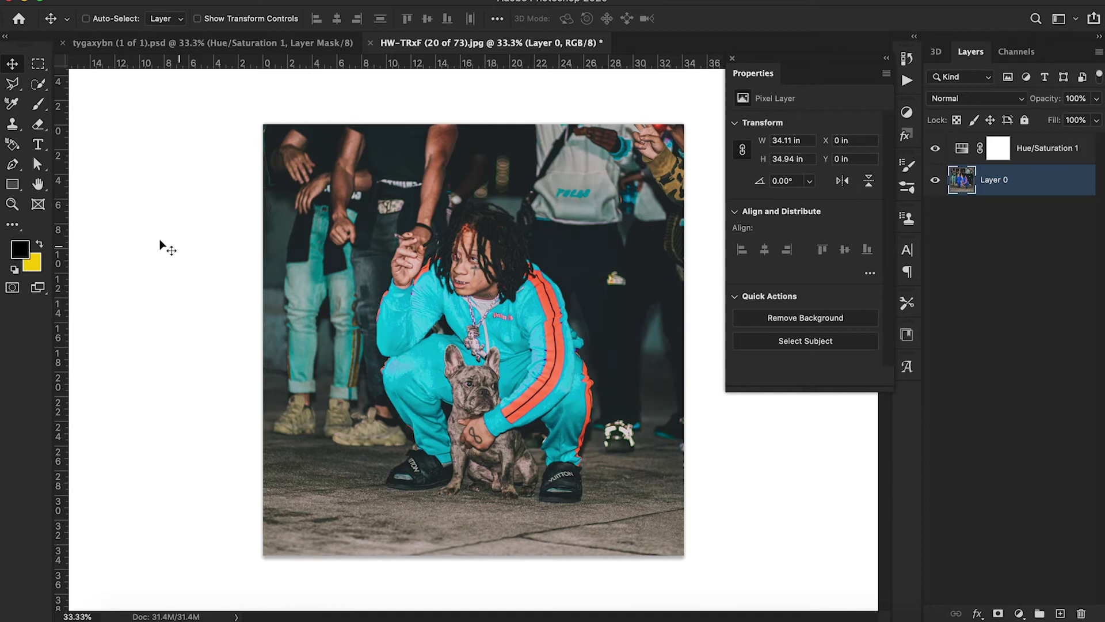
# - Box the crouching man and dog with the Object Selection Tool
pyautogui.press('w')
pyautogui.click(12, 223)
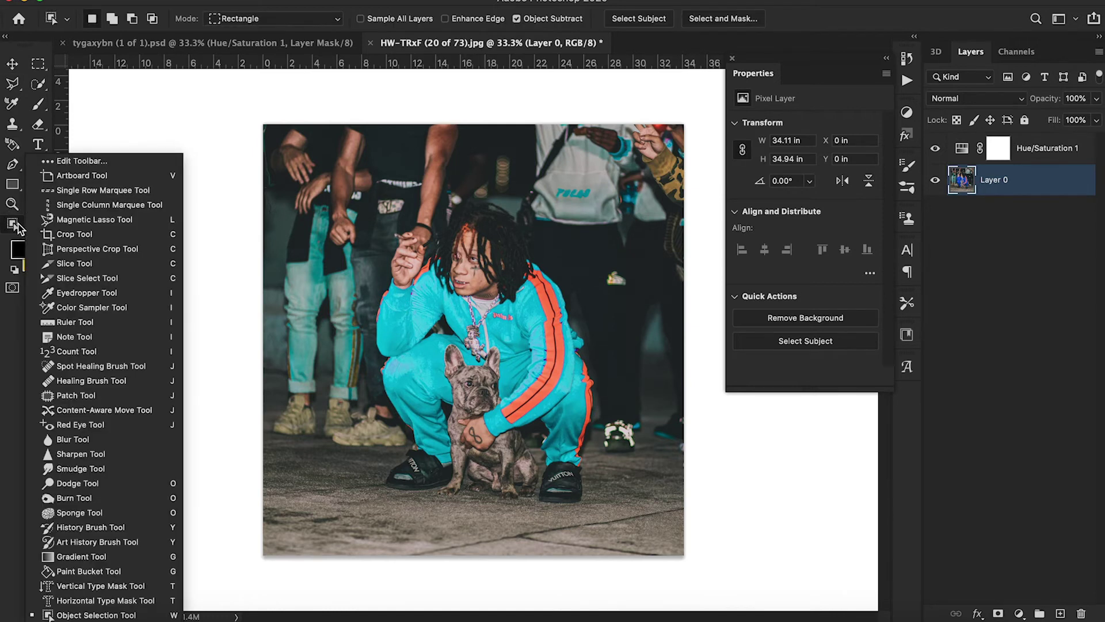
pyautogui.click(409, 241)
pyautogui.moveTo(397, 229); pyautogui.dragTo(583, 493)
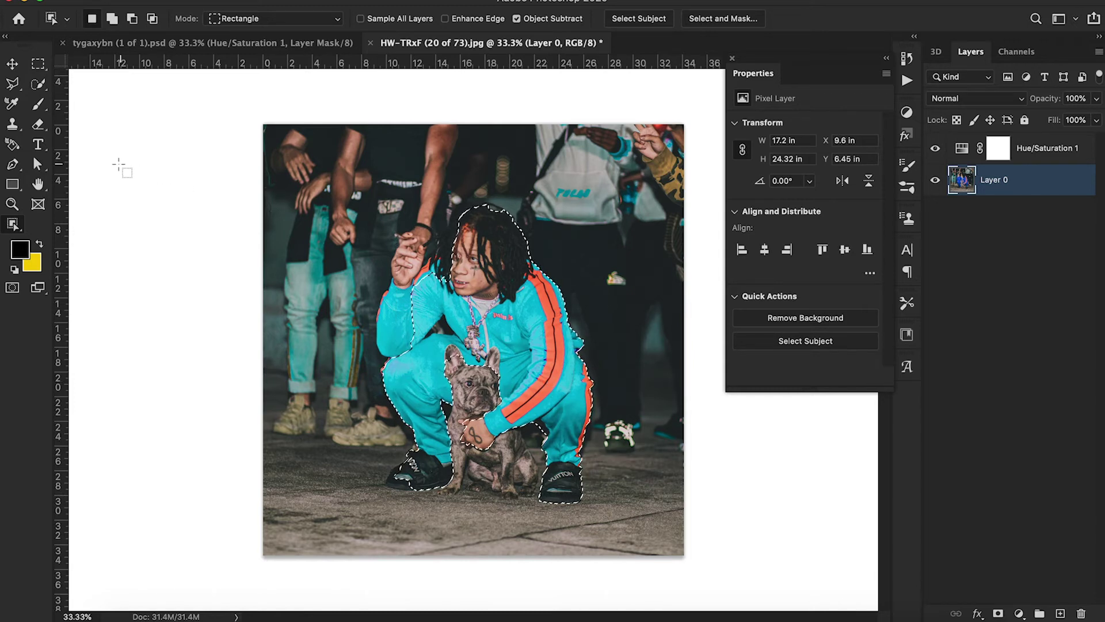
# - Refine the selection with Quick Selection at the hair, dog's chest, rear leg and sleeve
pyautogui.click(38, 83)
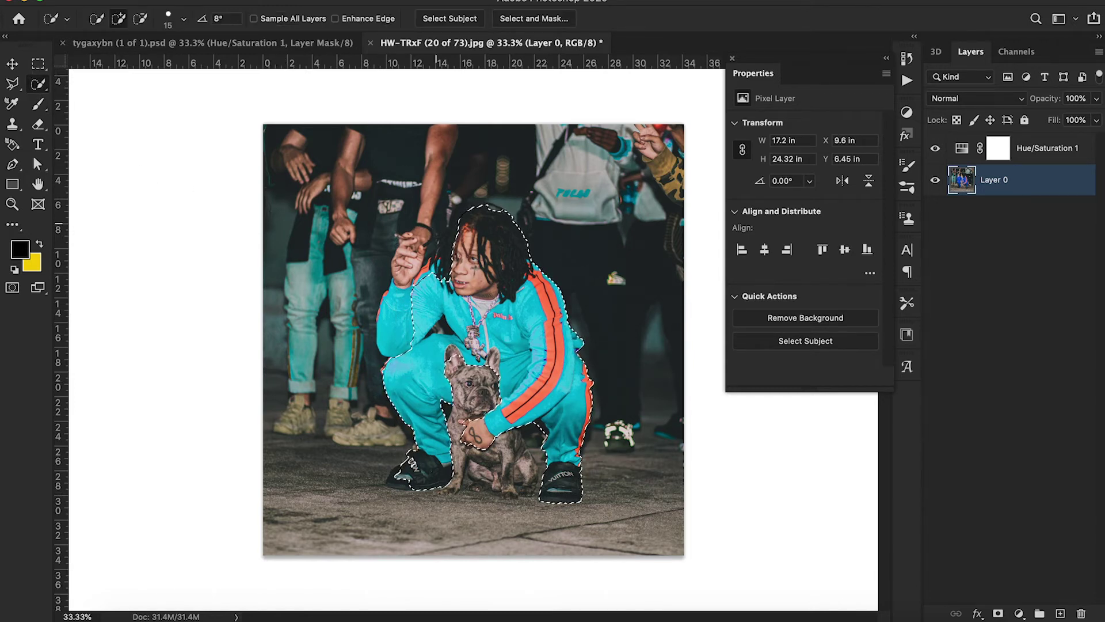
pyautogui.moveTo(466, 202)
pyautogui.mouseDown()
pyautogui.moveTo(390, 319)
pyautogui.moveTo(413, 341)
pyautogui.mouseUp()
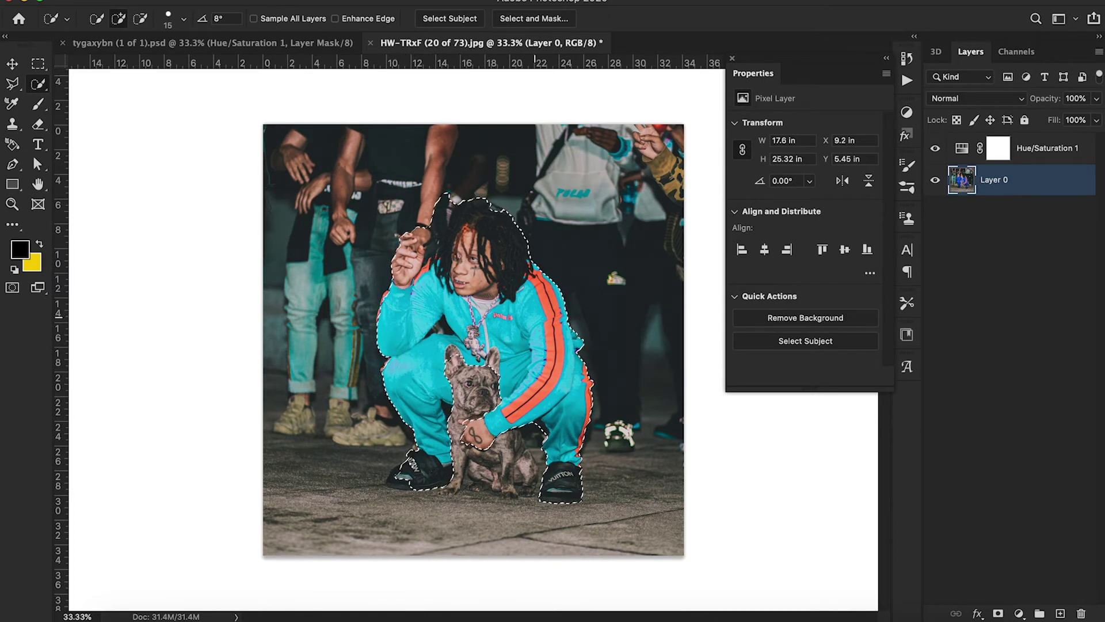
pyautogui.moveTo(456, 483); pyautogui.dragTo(469, 367)
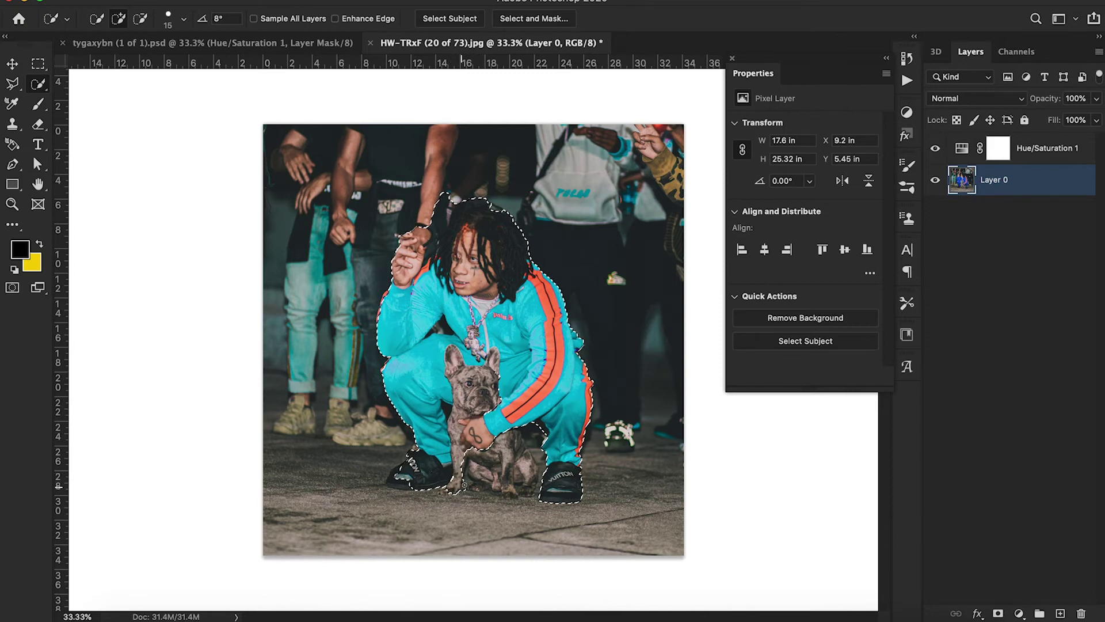
pyautogui.moveTo(509, 480); pyautogui.dragTo(522, 416)
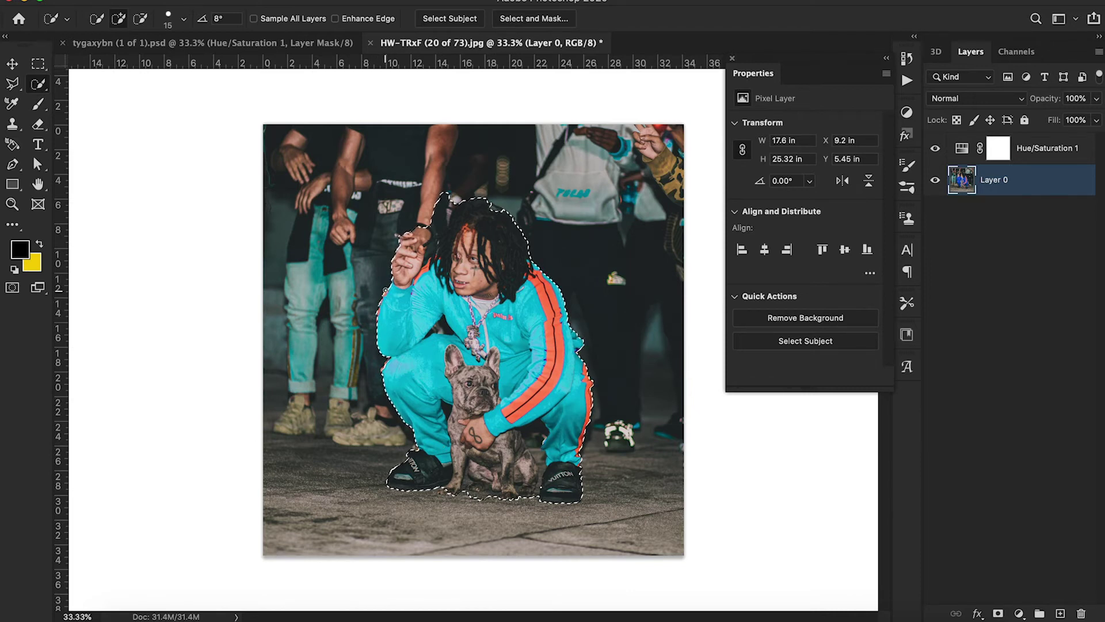
pyautogui.click(382, 297)
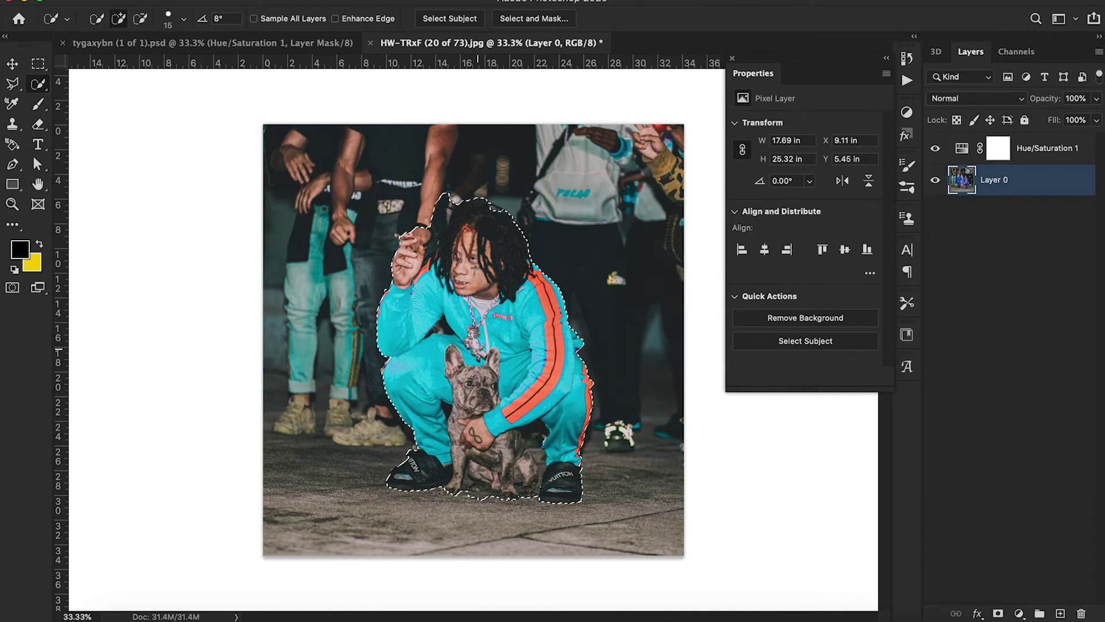
# - Copy the selected man and dog onto Layer 1 via Layer Via Copy, then select Layer 0
pyautogui.rightClick(487, 297)
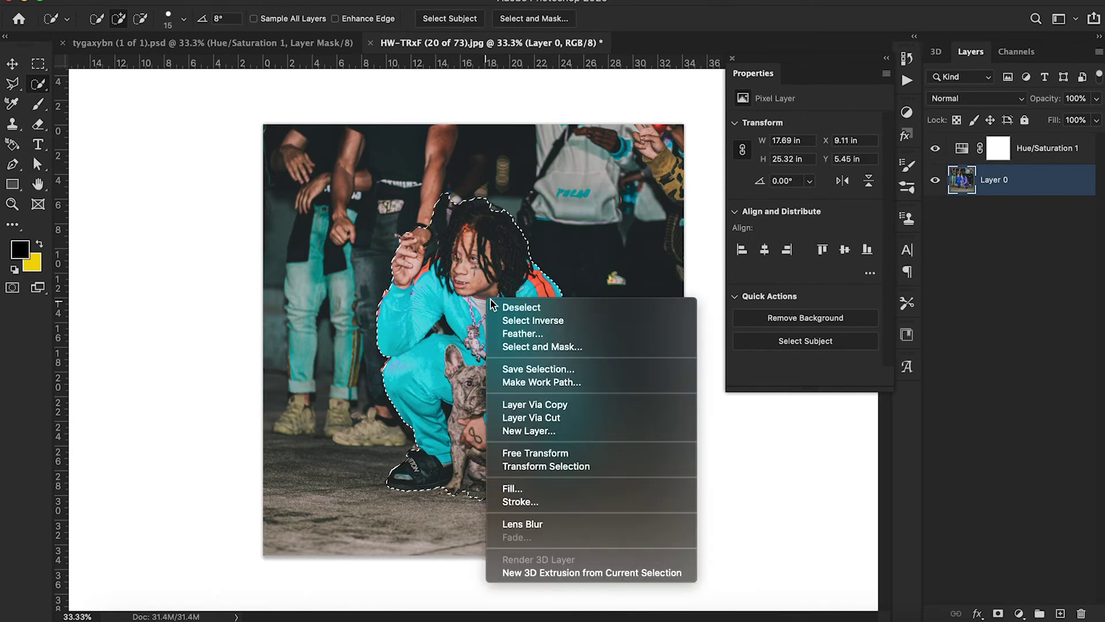
pyautogui.click(549, 422)
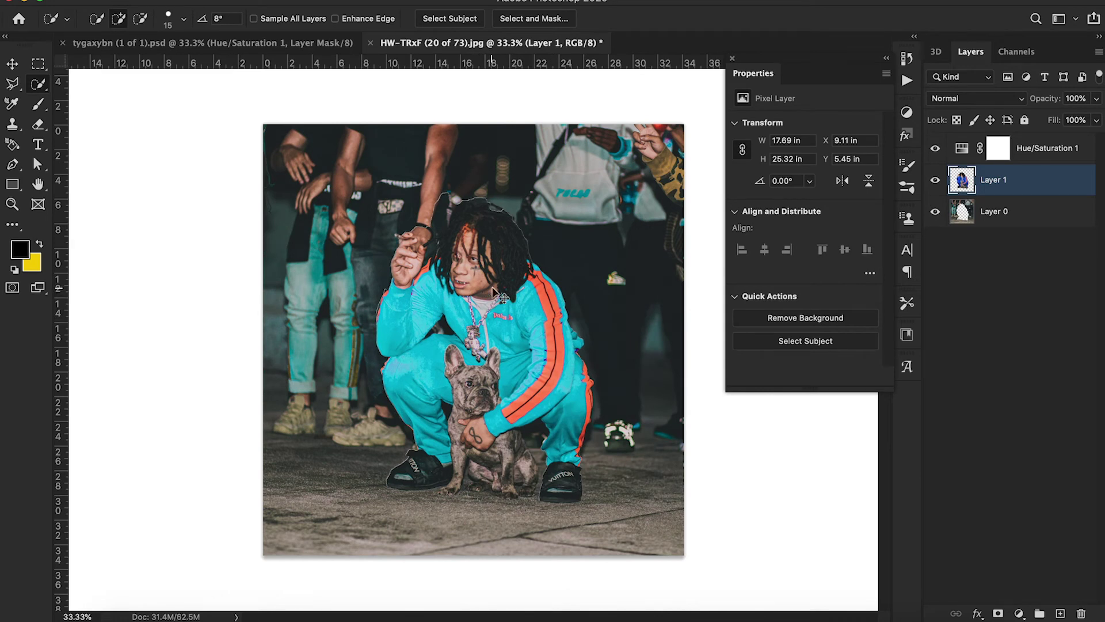
pyautogui.press('super+z')
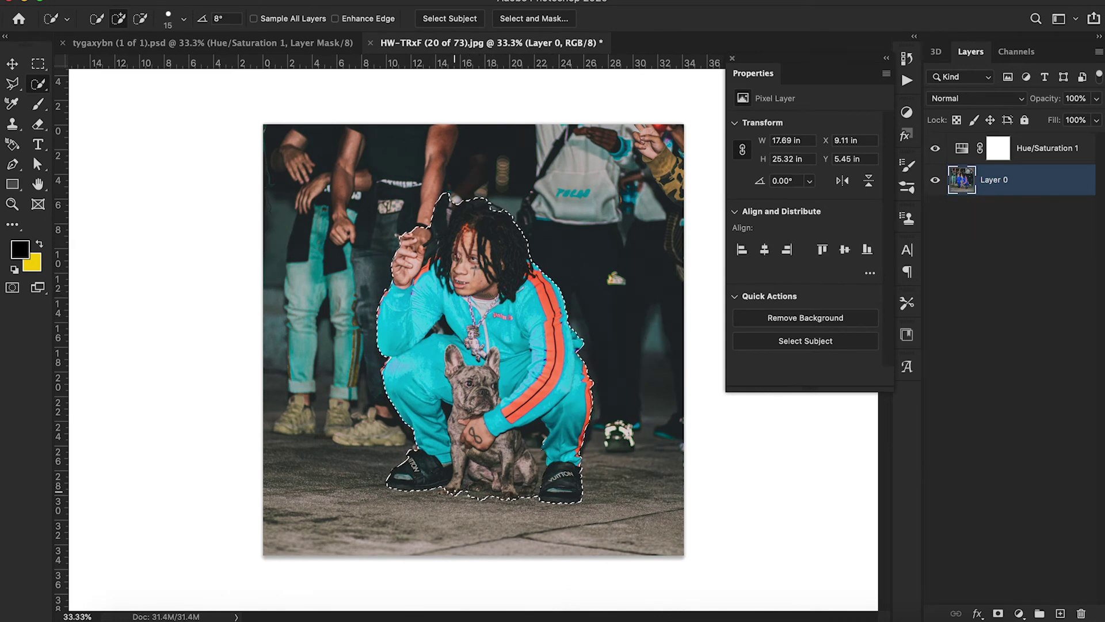
pyautogui.rightClick(461, 369)
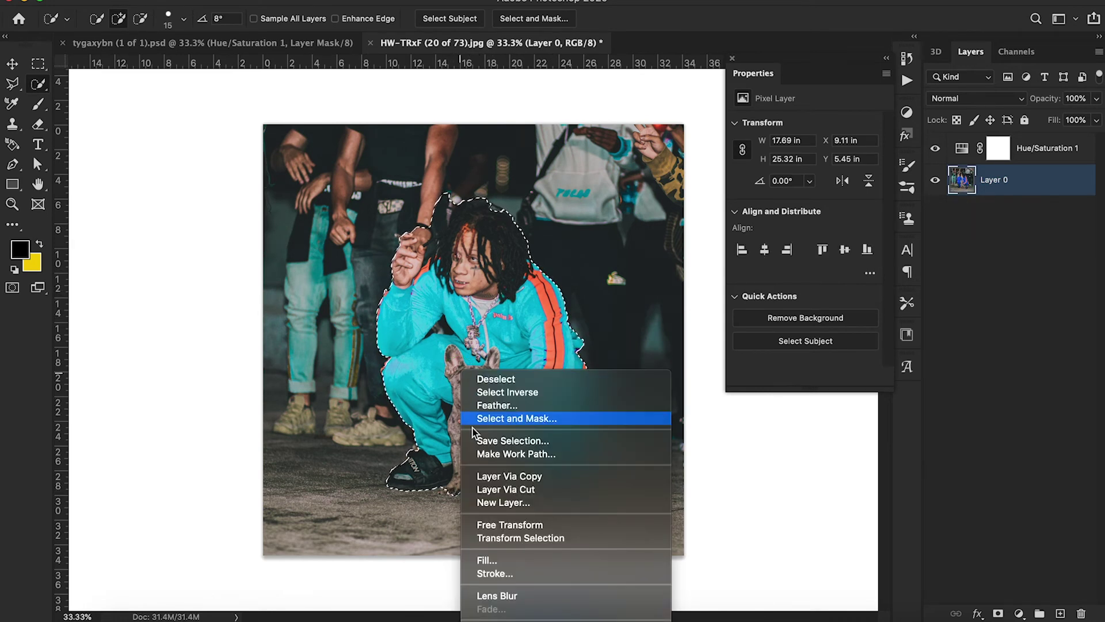
pyautogui.click(482, 476)
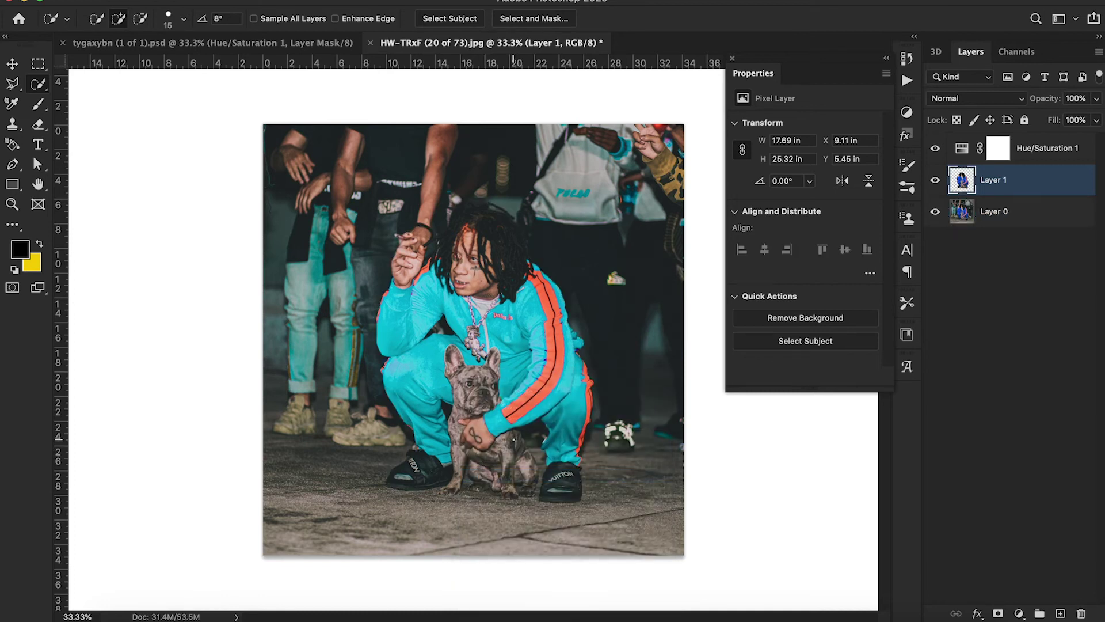
pyautogui.click(1047, 230)
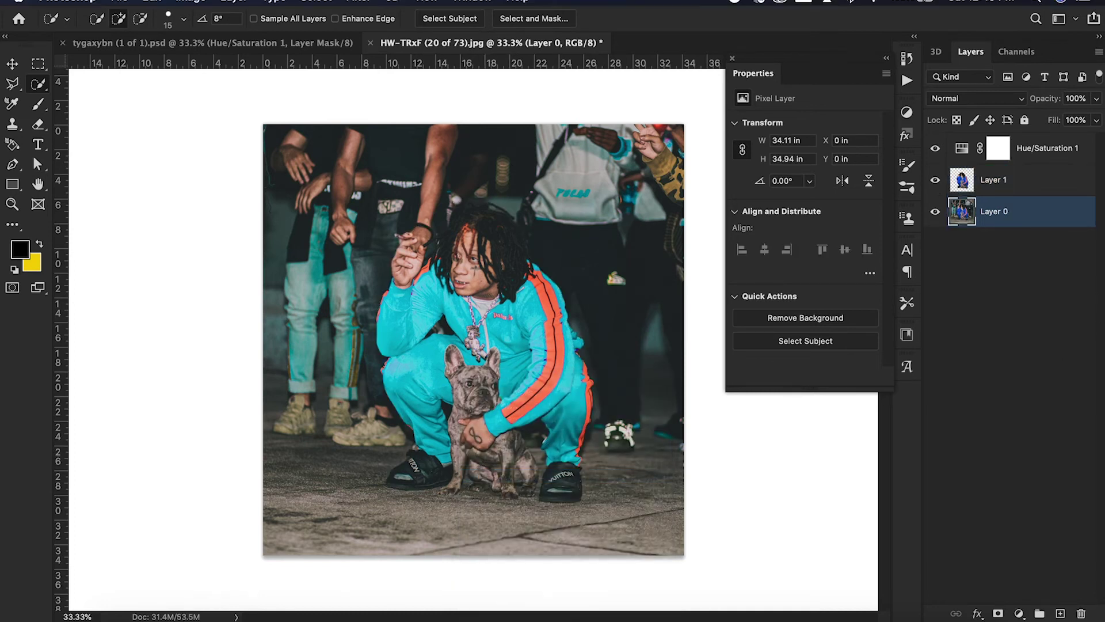
# - Convert Layer 0 to black and white, then apply a Lens Blur to it
pyautogui.click(190, 1)
pyautogui.moveTo(268, 42)
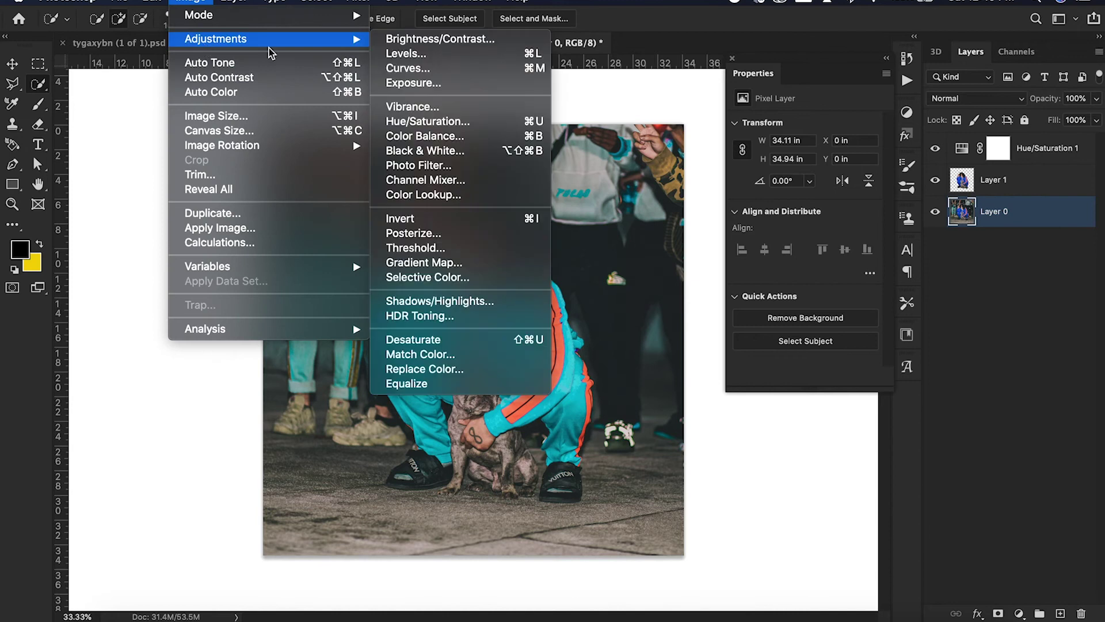
pyautogui.click(412, 148)
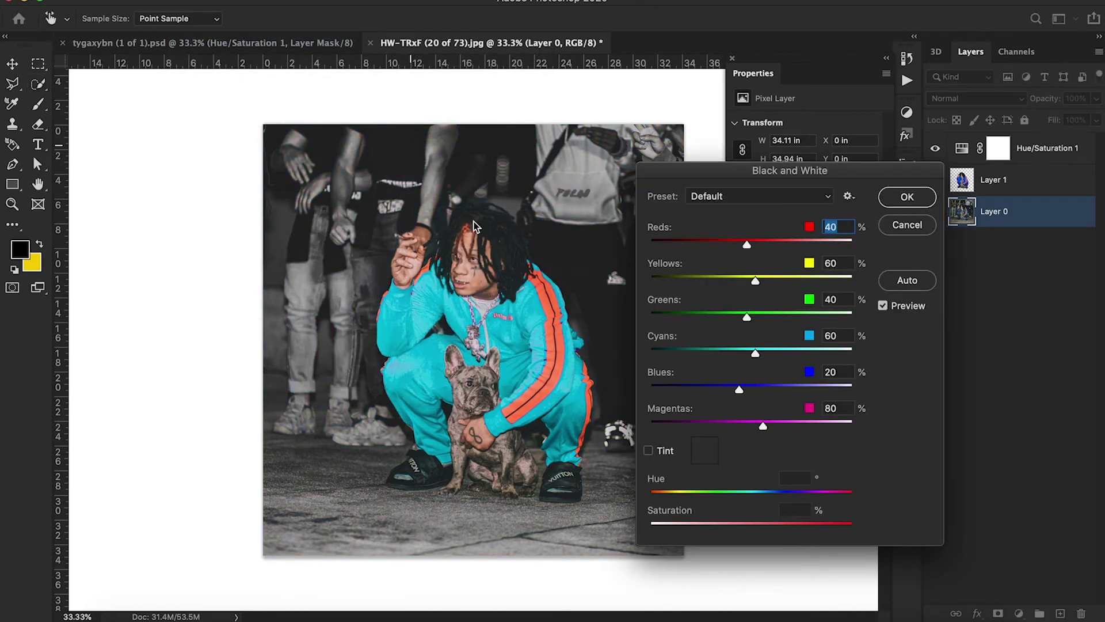
pyautogui.click(907, 197)
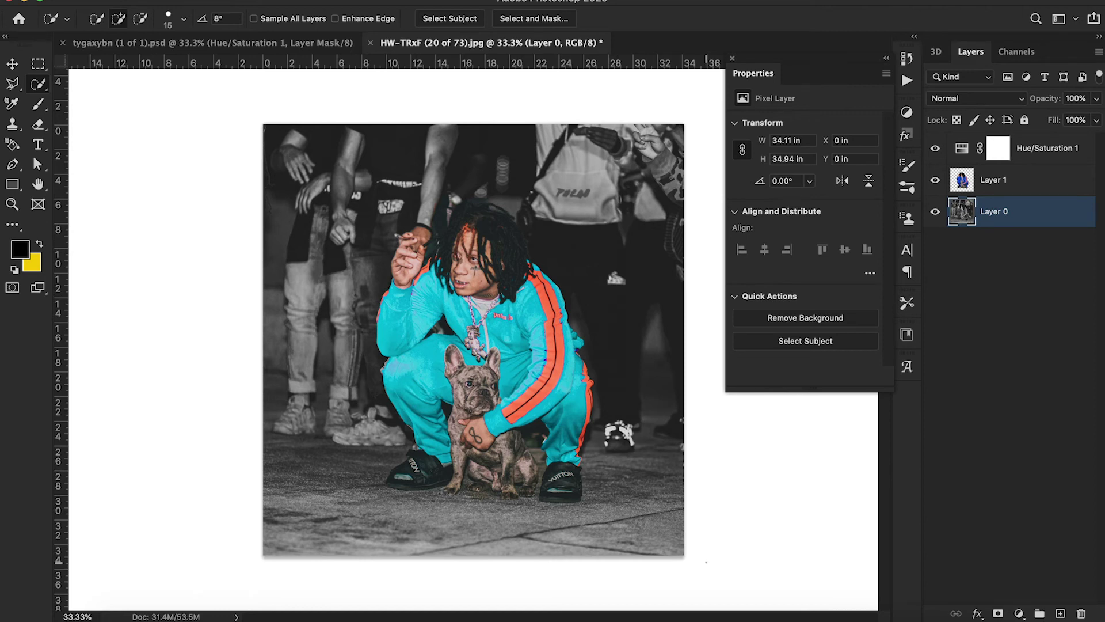
pyautogui.click(358, 1)
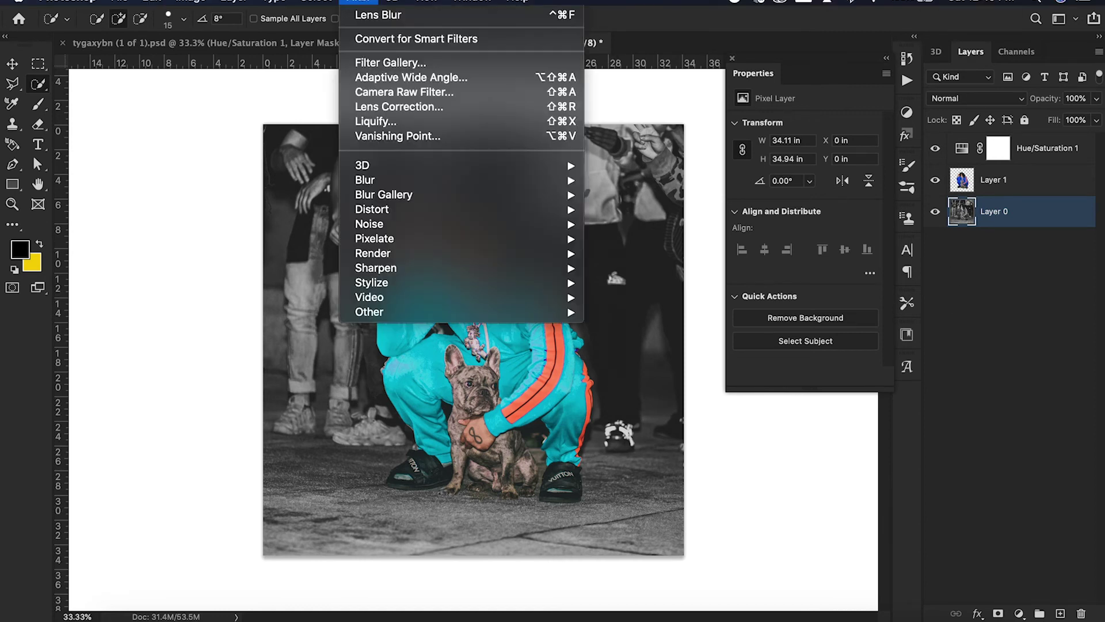
pyautogui.click(364, 15)
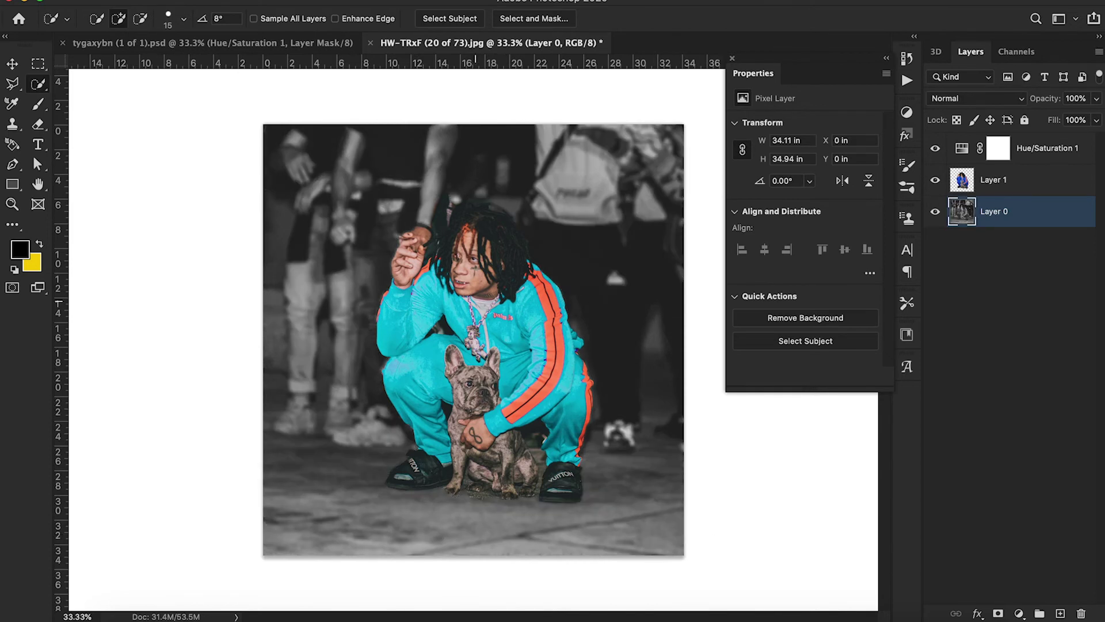
# - Add a Hue/Saturation adjustment layer directly above Layer 0
pyautogui.press('v')
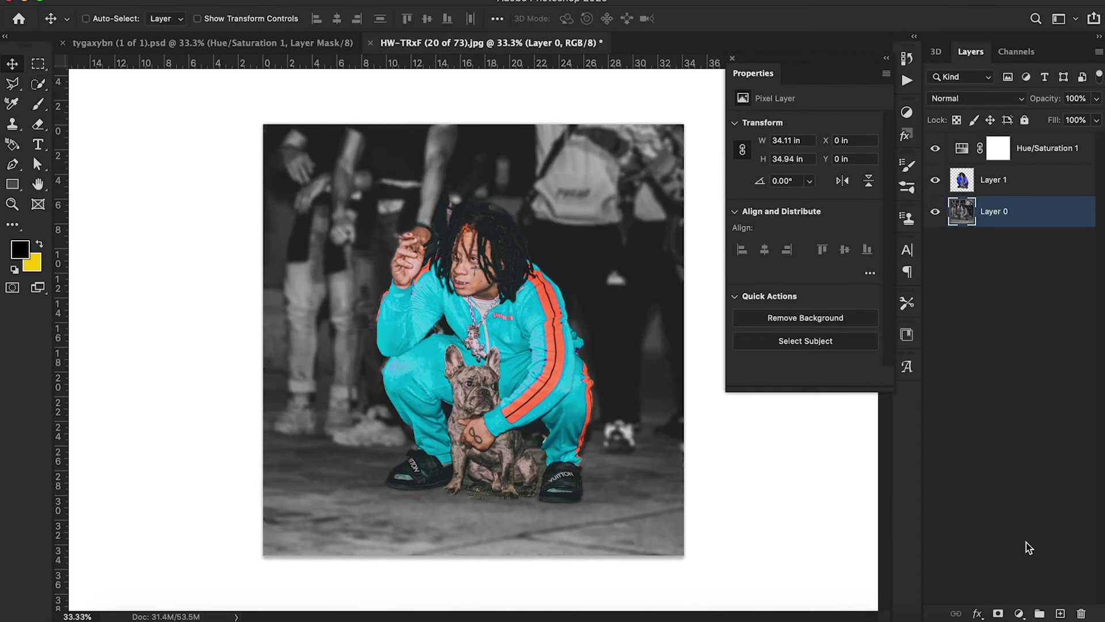
pyautogui.click(1020, 614)
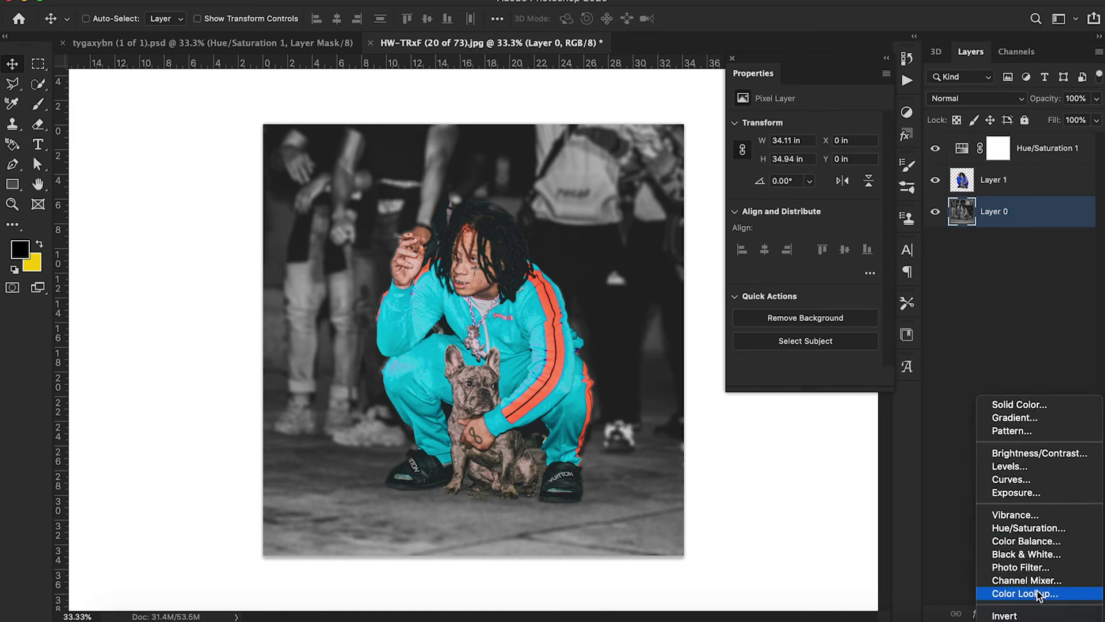
pyautogui.click(1017, 527)
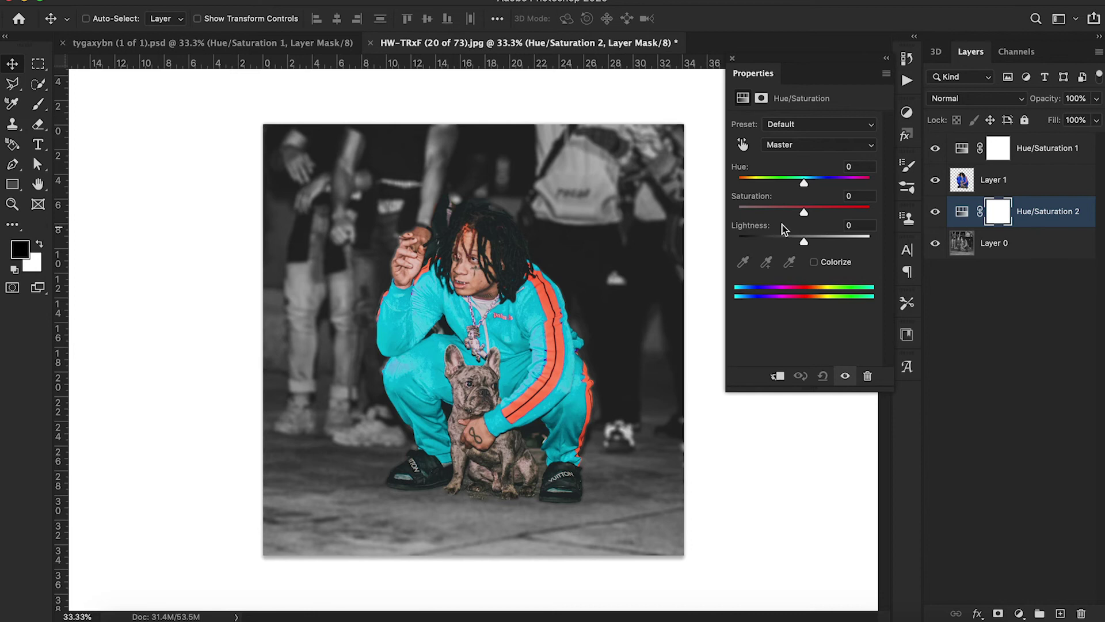
pyautogui.moveTo(795, 186); pyautogui.dragTo(834, 199)
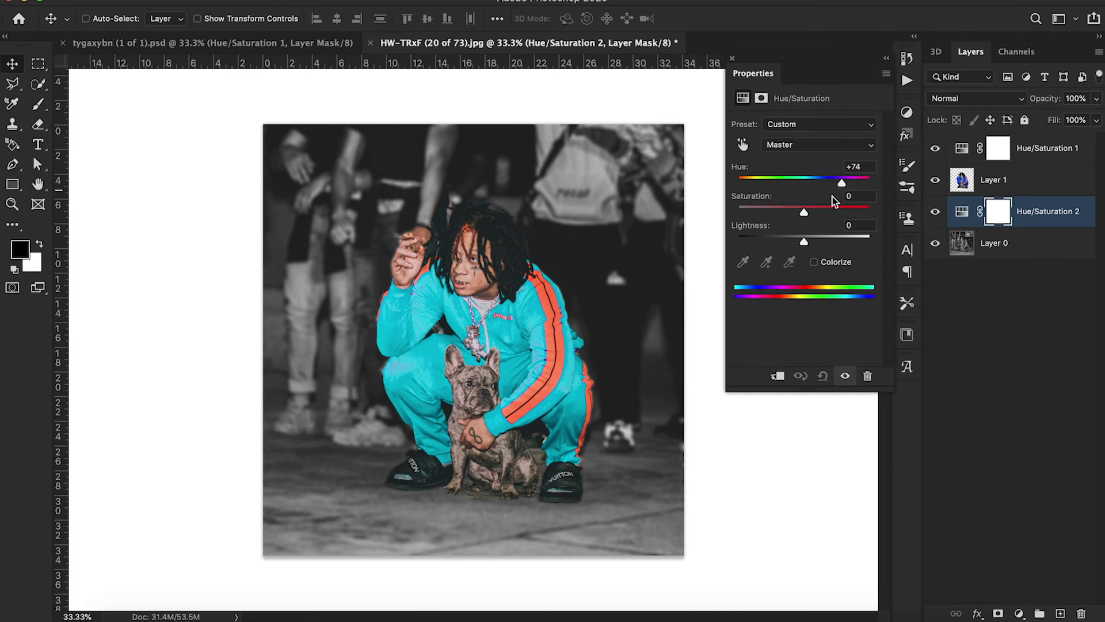
# - Clip the Hue/Saturation 1 layer so it affects only Layer 1
pyautogui.click(1039, 159)
pyautogui.rightClick(1036, 154)
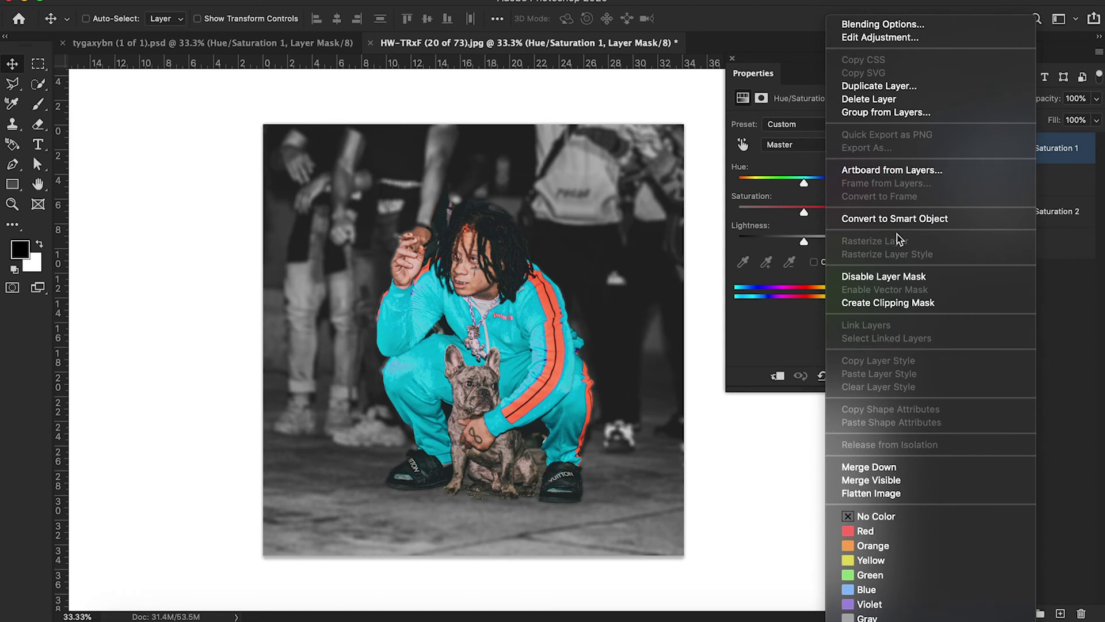
pyautogui.click(889, 303)
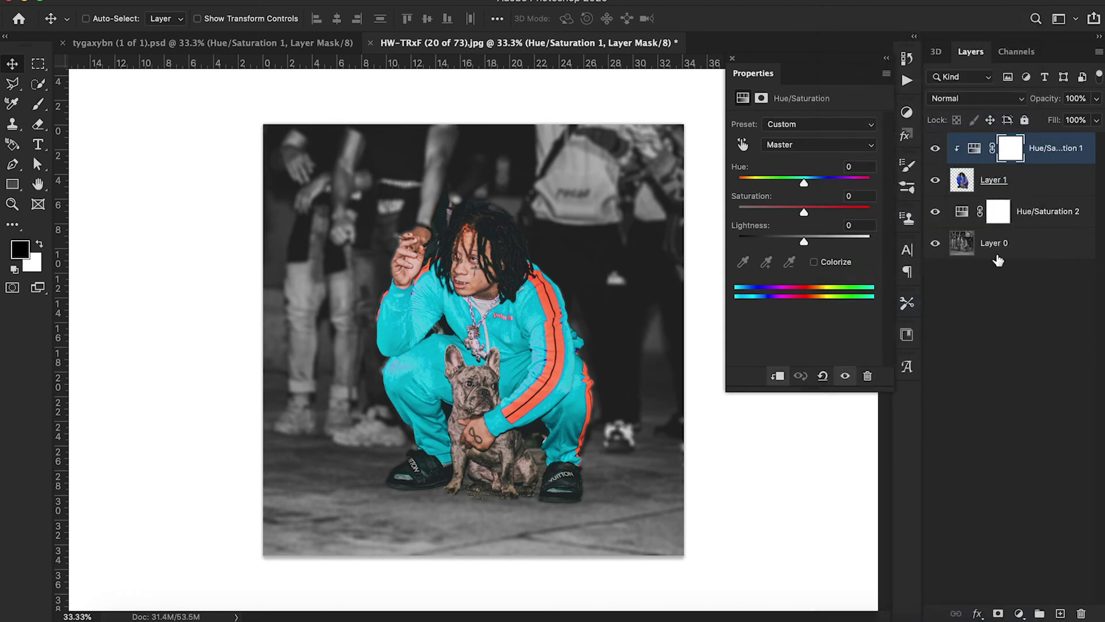
# - Colorize the background via Hue/Saturation 2 with Hue 195 and Saturation 76
pyautogui.click(1048, 213)
pyautogui.moveTo(806, 218); pyautogui.dragTo(798, 241)
pyautogui.moveTo(841, 184); pyautogui.dragTo(819, 255)
pyautogui.click(813, 263)
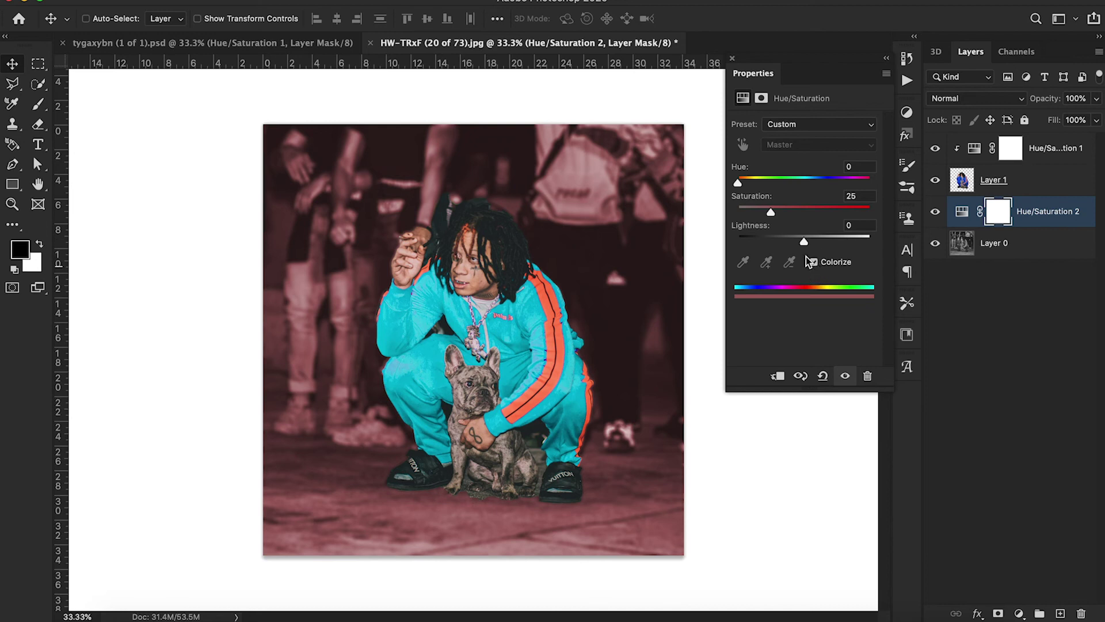
pyautogui.moveTo(742, 183); pyautogui.dragTo(839, 211)
pyautogui.moveTo(740, 183); pyautogui.dragTo(812, 195)
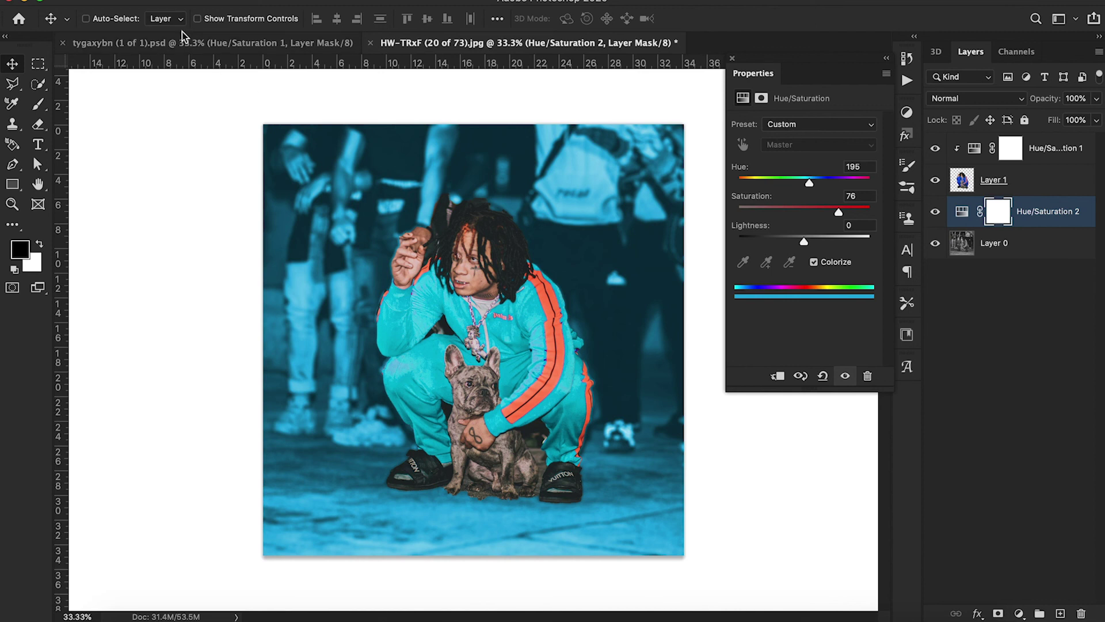
pyautogui.click(194, 43)
pyautogui.click(497, 45)
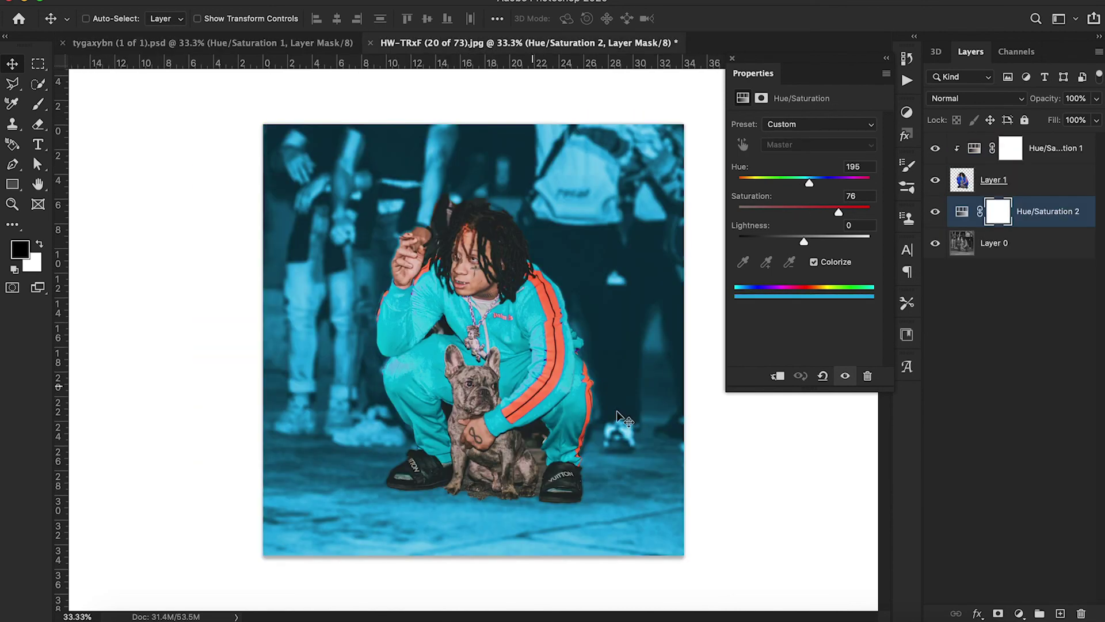